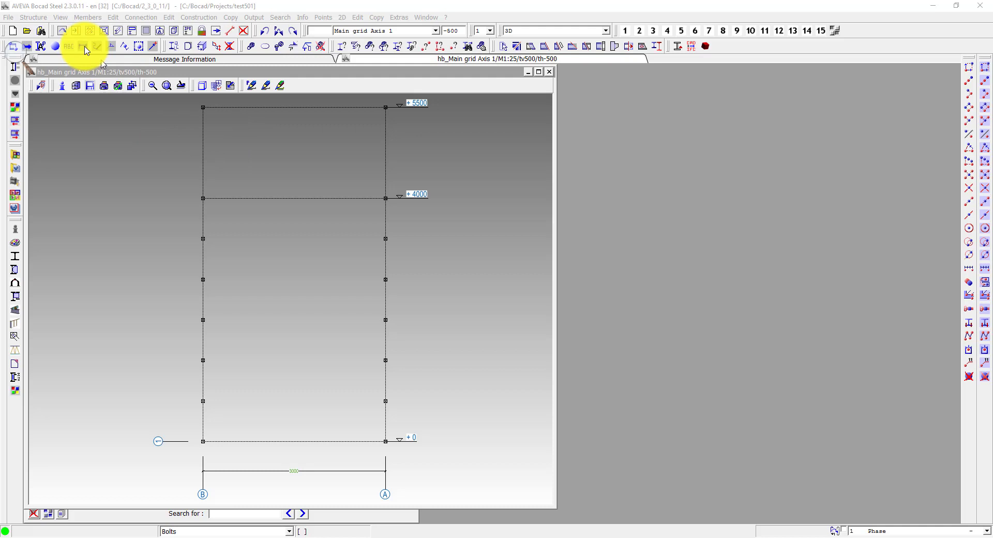
Create phase 20 named User1
left_click(33, 17)
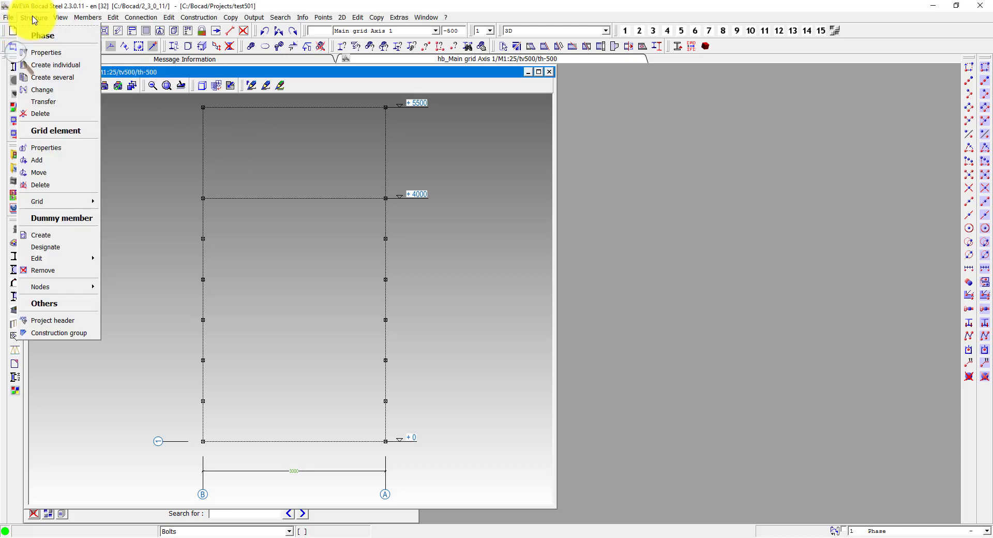
left_click(65, 67)
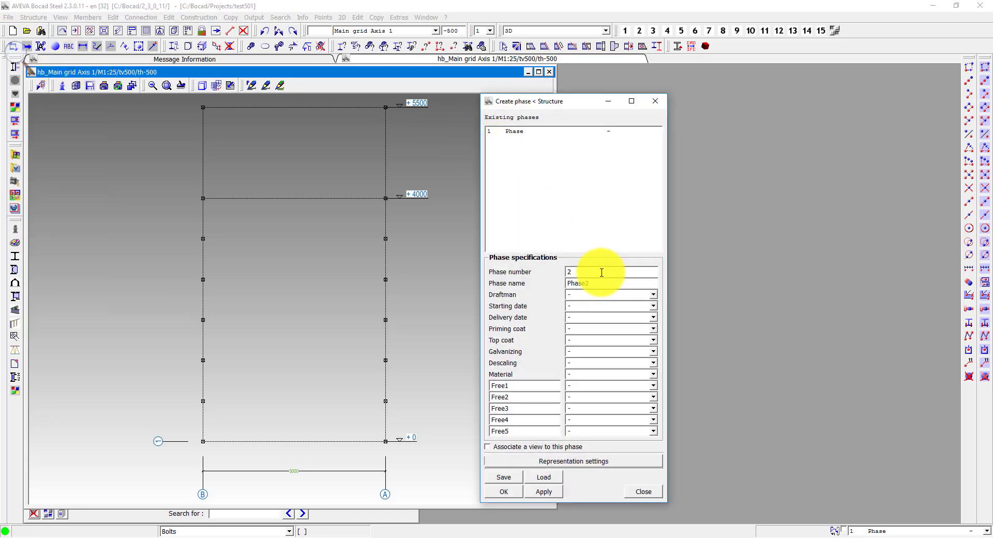
double_click(601, 272)
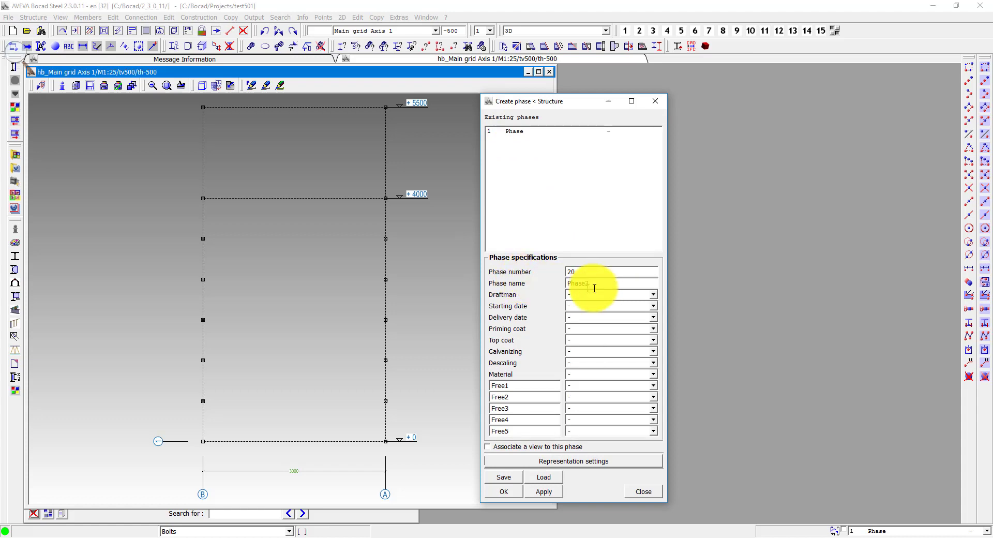
double_click(616, 284)
type("User")
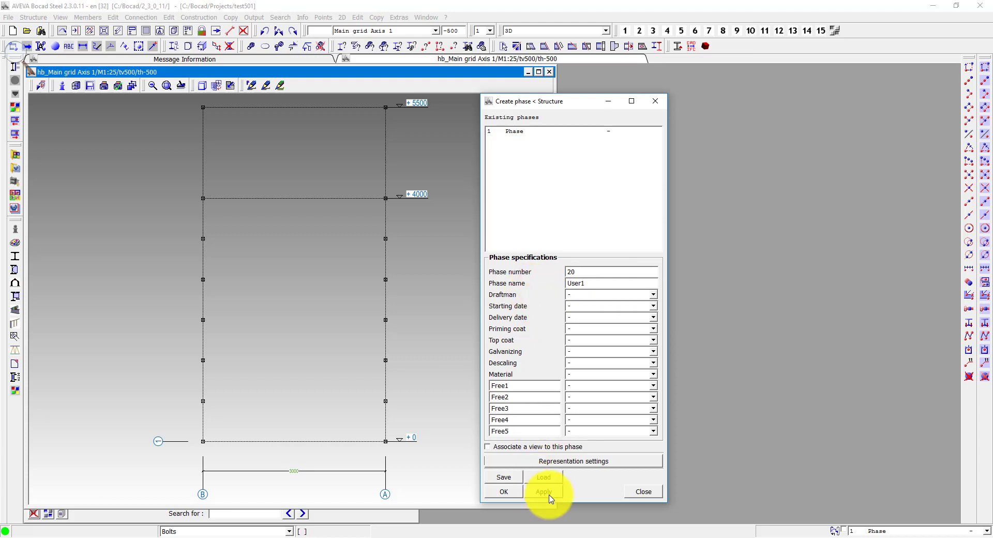
left_click(544, 491)
Add phases 30 User2 and 40 User3, finishing with User3 current
double_click(595, 272)
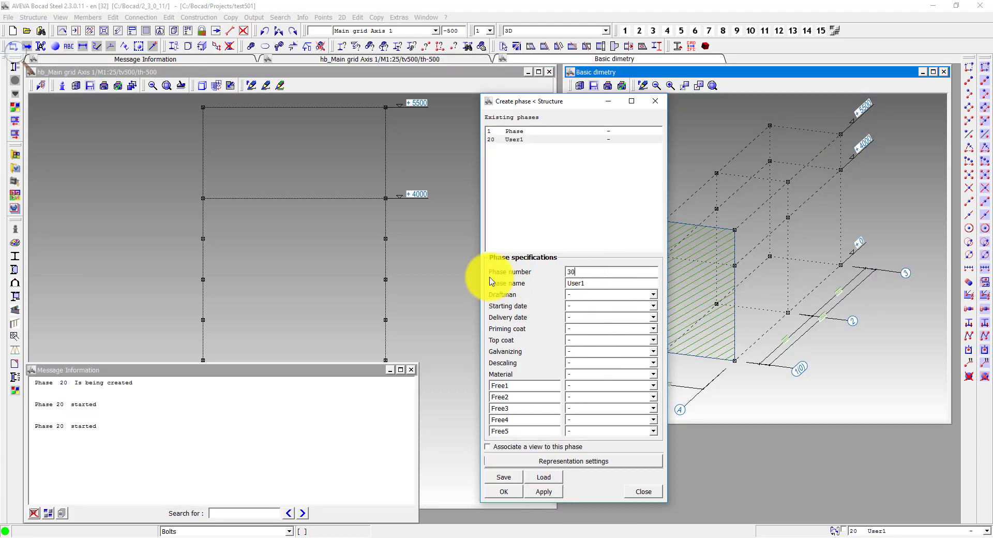
left_click_drag(582, 283, 597, 283)
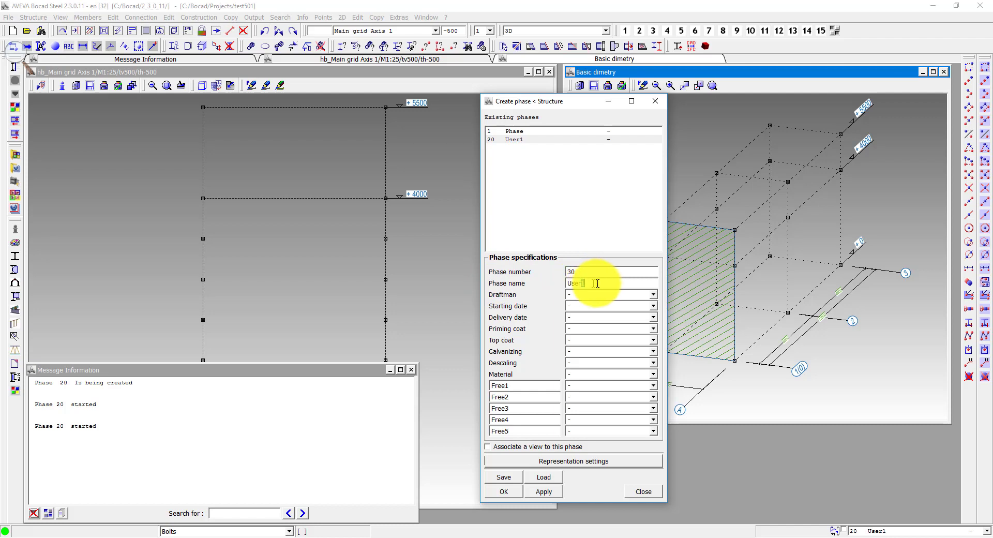
type("2")
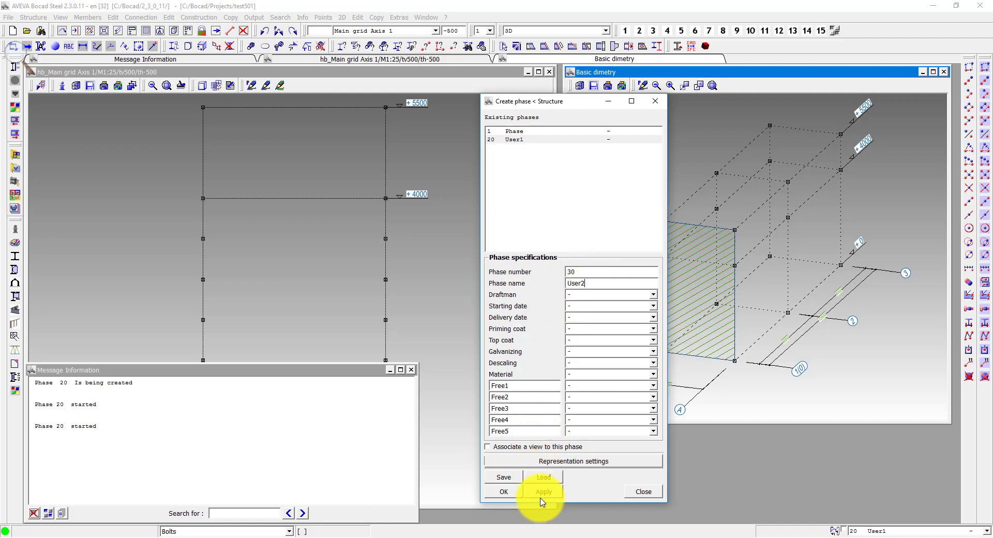
left_click(543, 493)
double_click(584, 271)
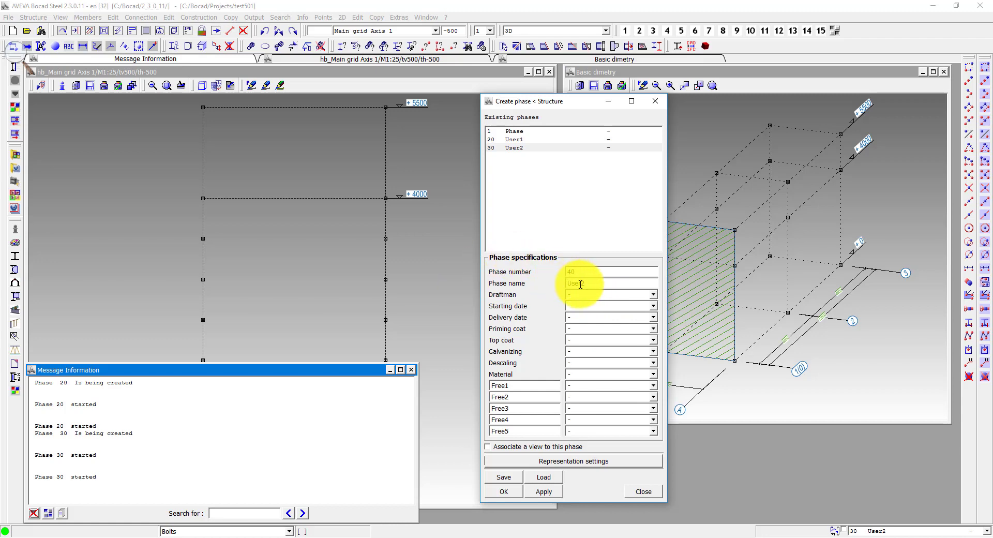
left_click_drag(581, 283, 589, 288)
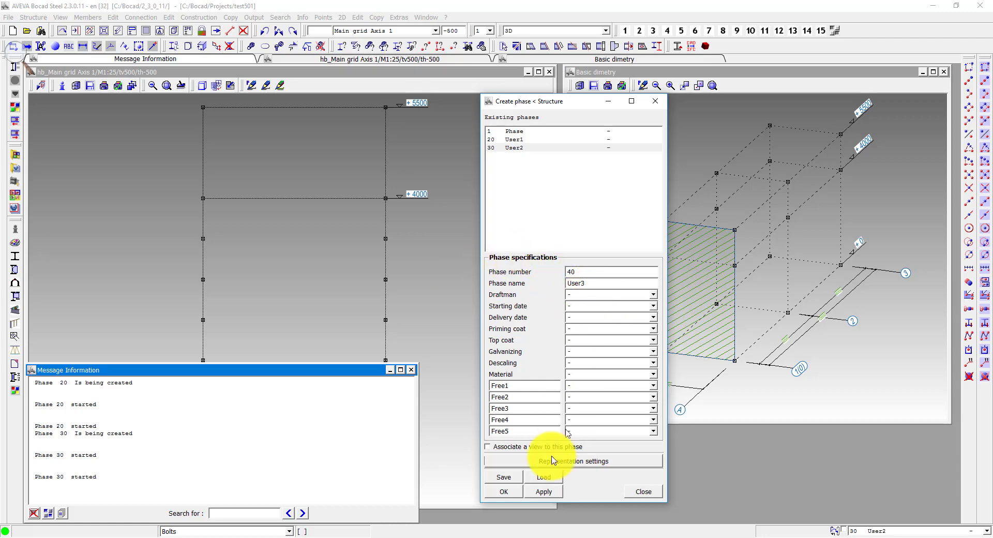
left_click(503, 491)
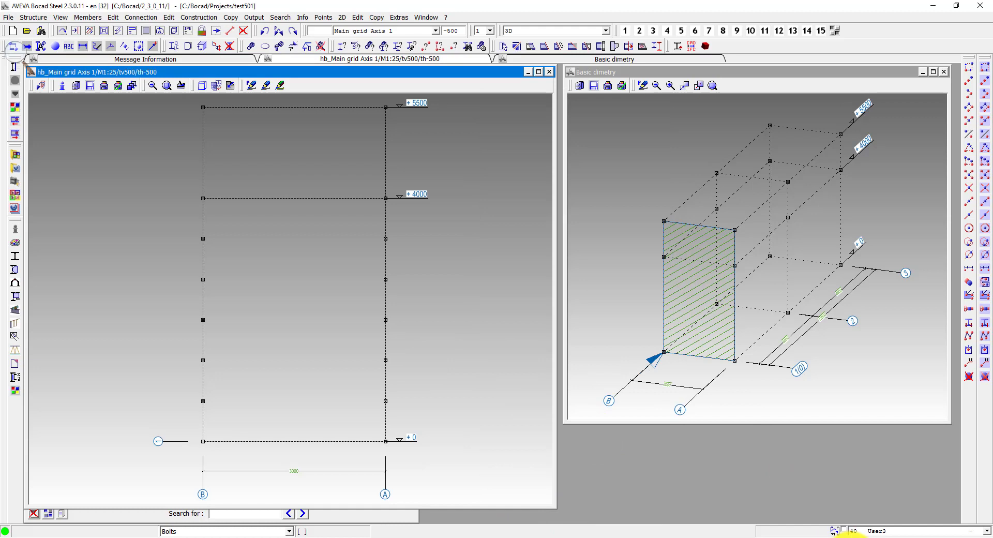
Start a shared-work partial project and set its directory to the test501_user1 folder
left_click(881, 531)
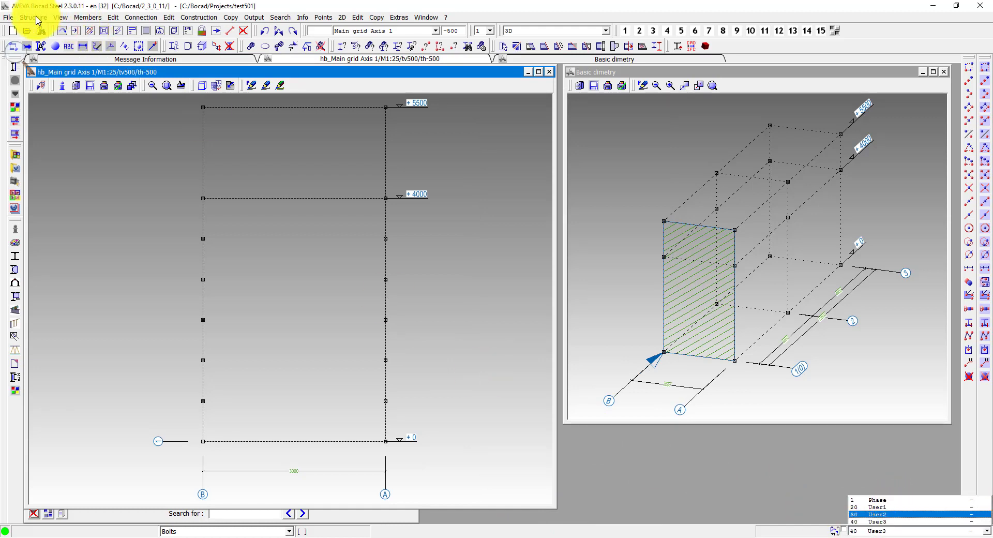
left_click(8, 17)
mouse_move(46, 174)
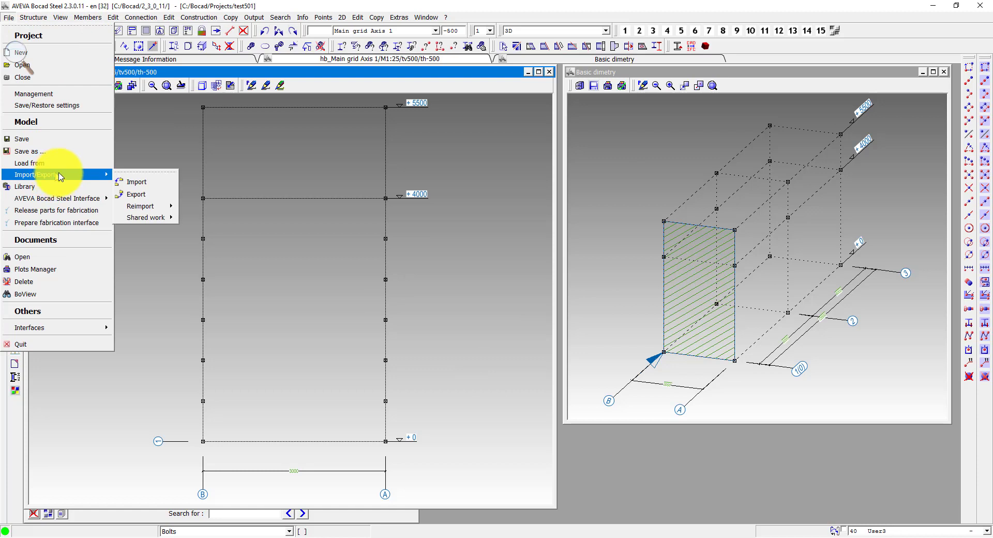
mouse_move(146, 217)
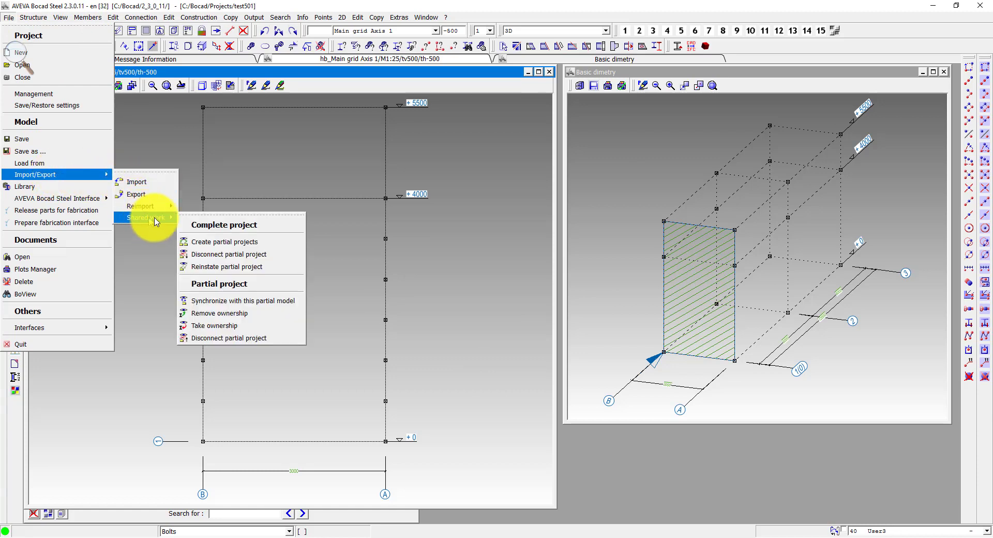
left_click(228, 242)
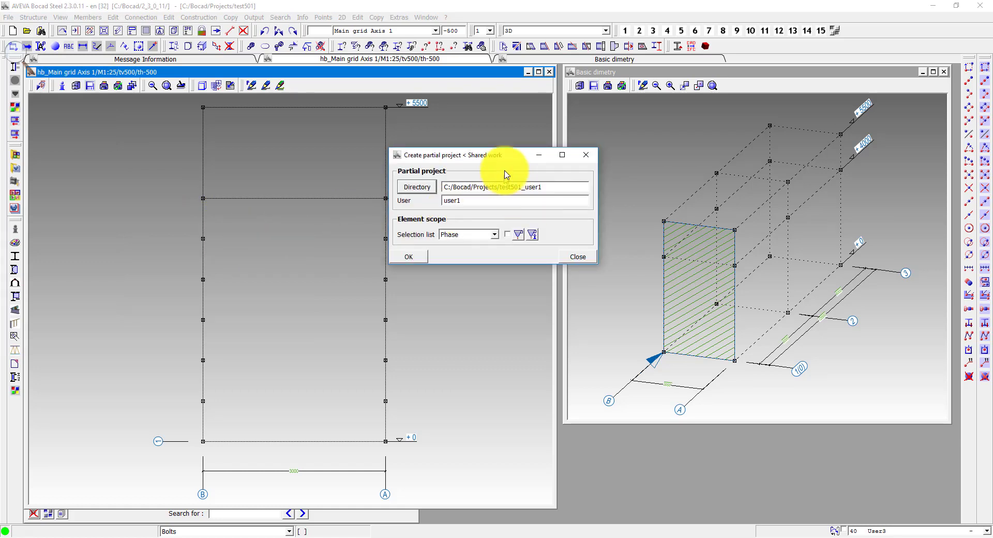
left_click(429, 191)
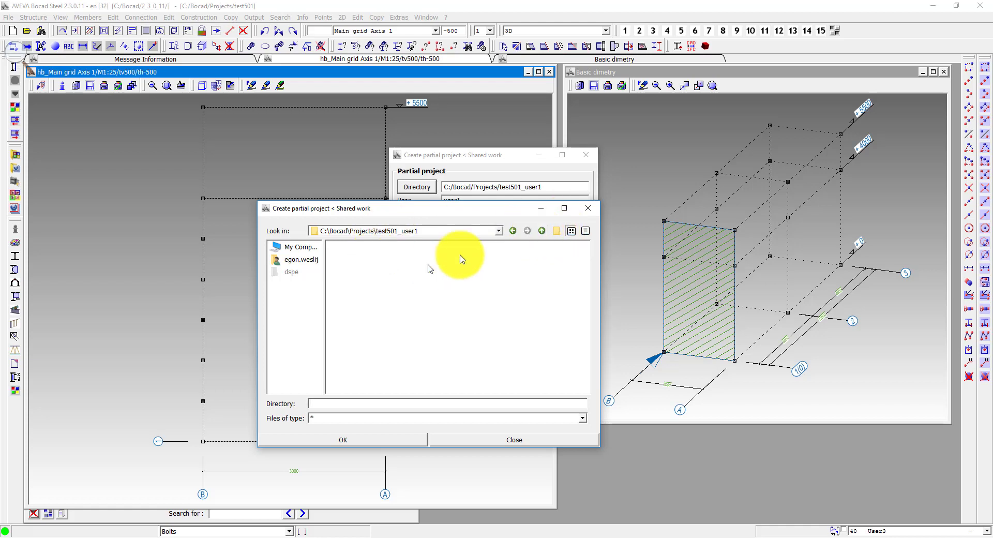
left_click(540, 233)
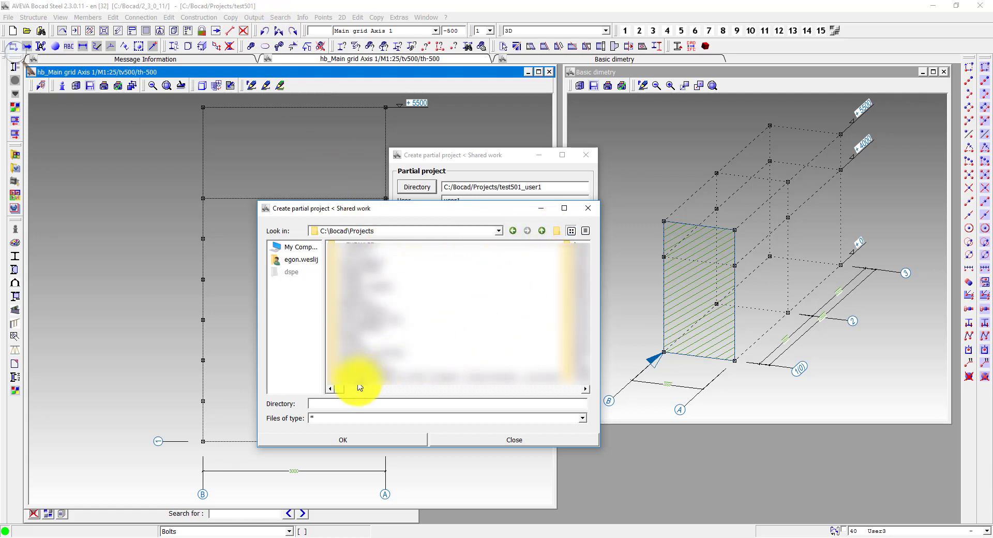
left_click(347, 351)
key("t")
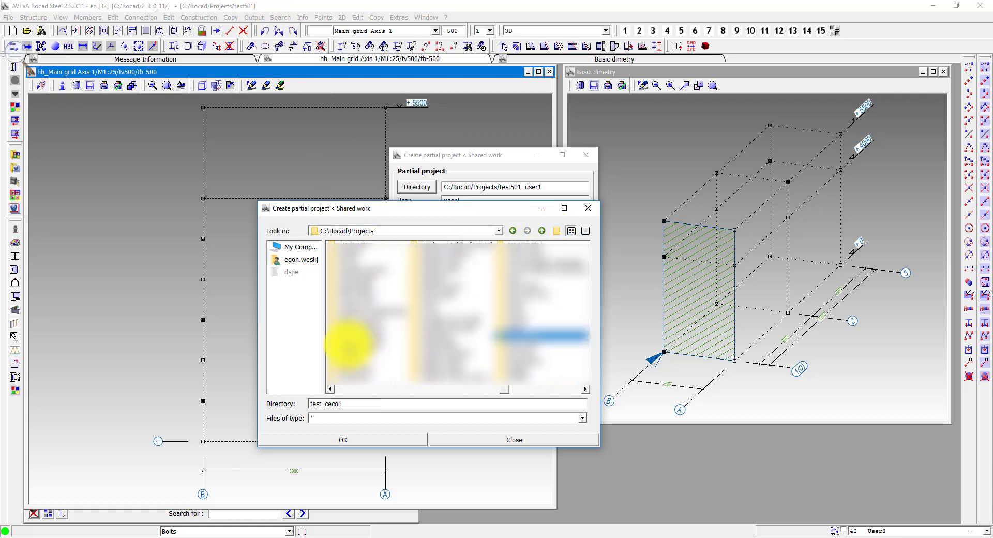
left_click(585, 389)
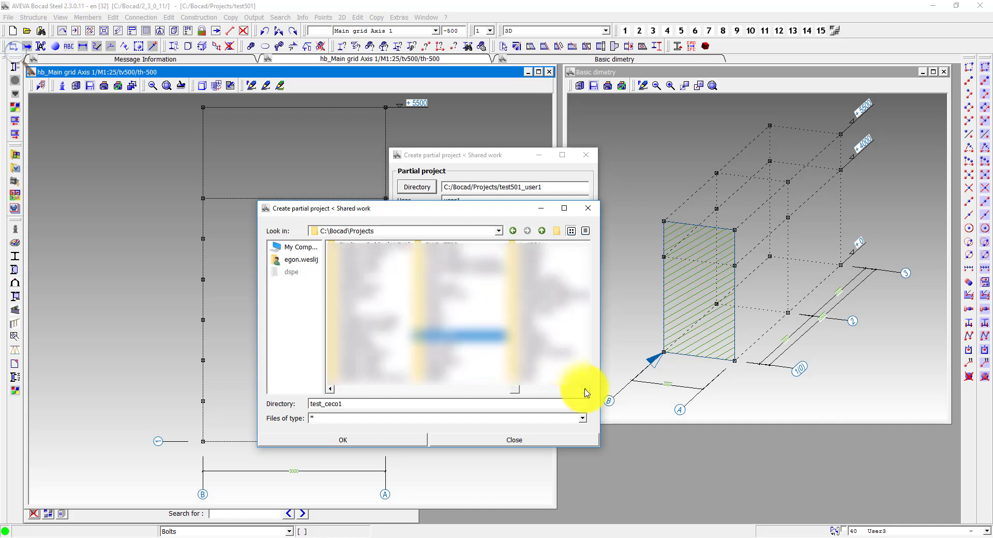
left_click(343, 280)
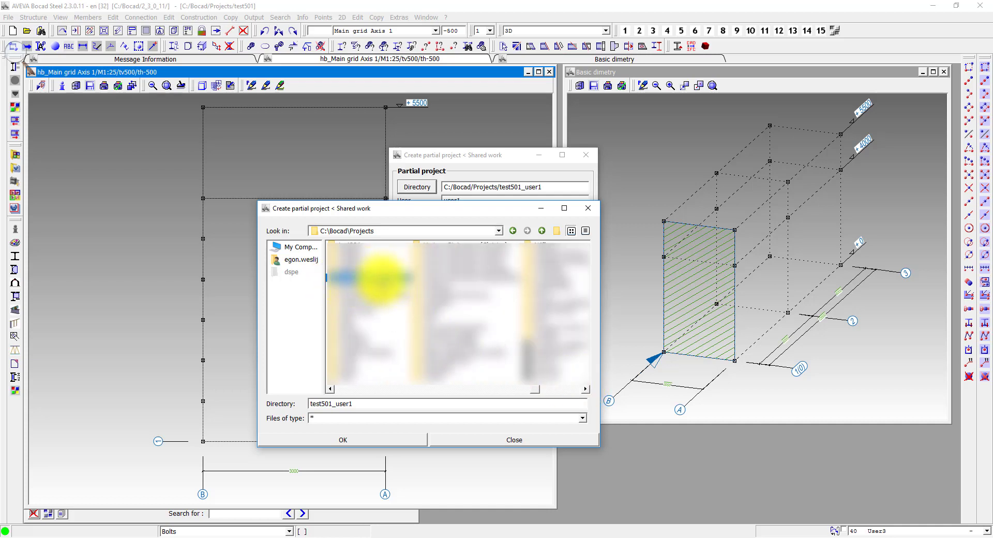
left_click(346, 441)
left_click(472, 196)
type("Egon")
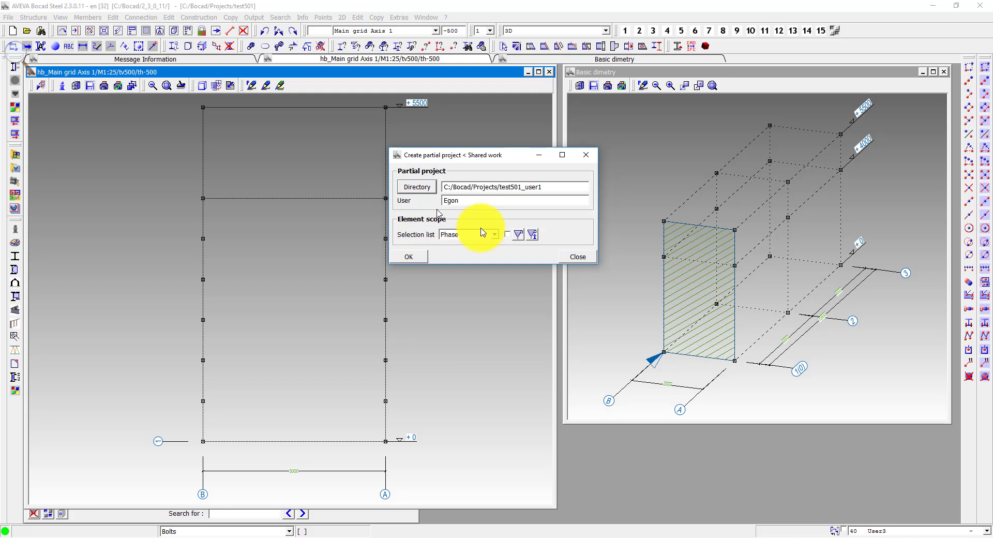
Select only phase 20 User1, create the partial project, and check the test501_user1 log entry
left_click(415, 257)
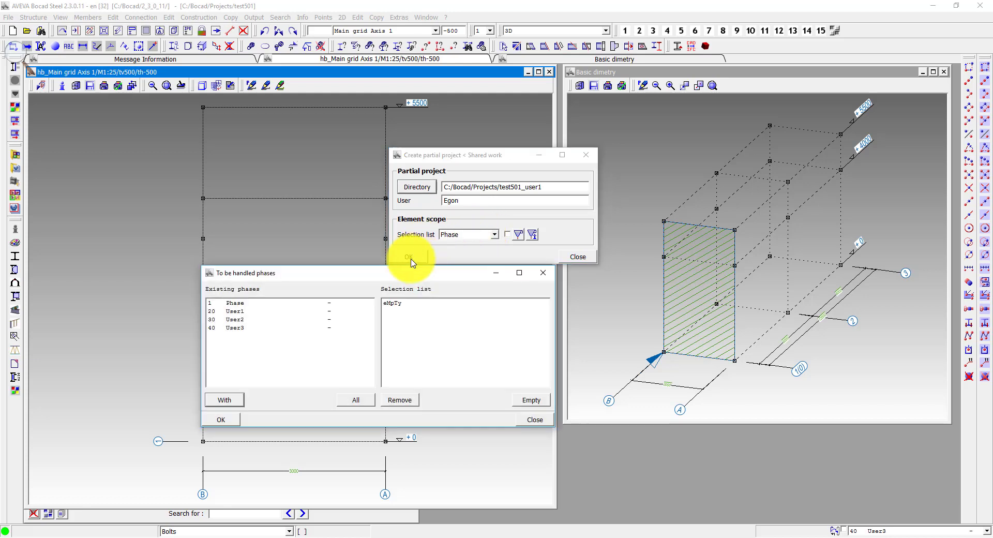
left_click_drag(232, 312, 437, 327)
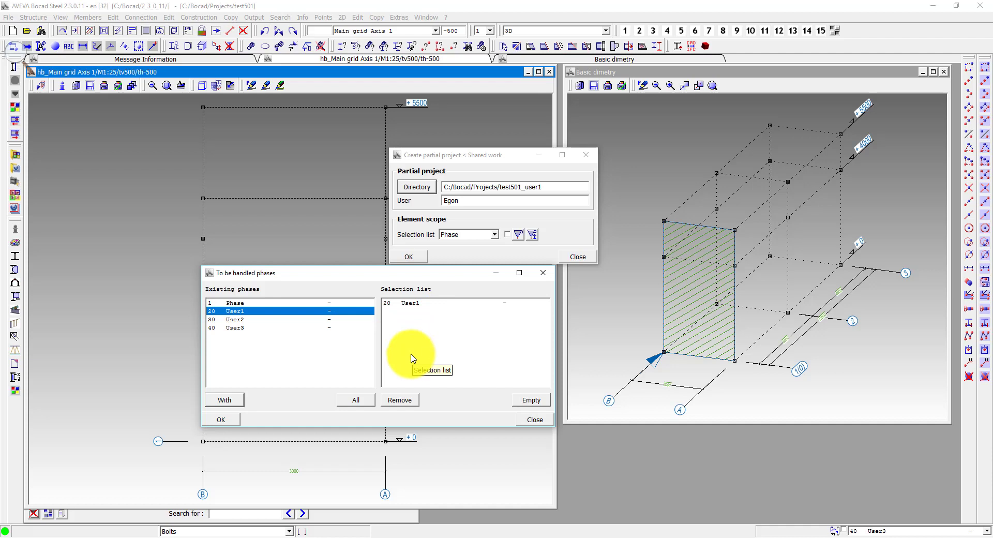
left_click(220, 421)
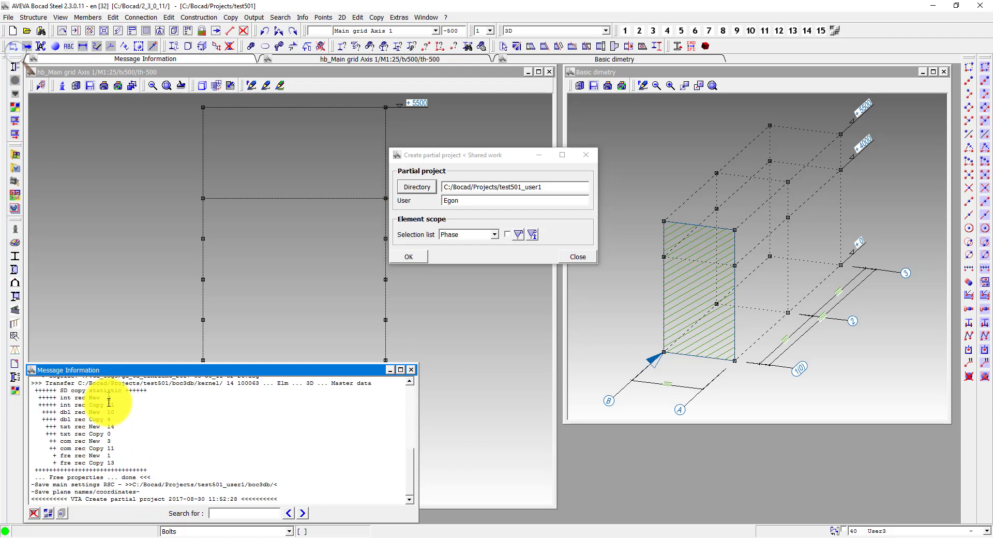
left_click_drag(223, 484, 274, 484)
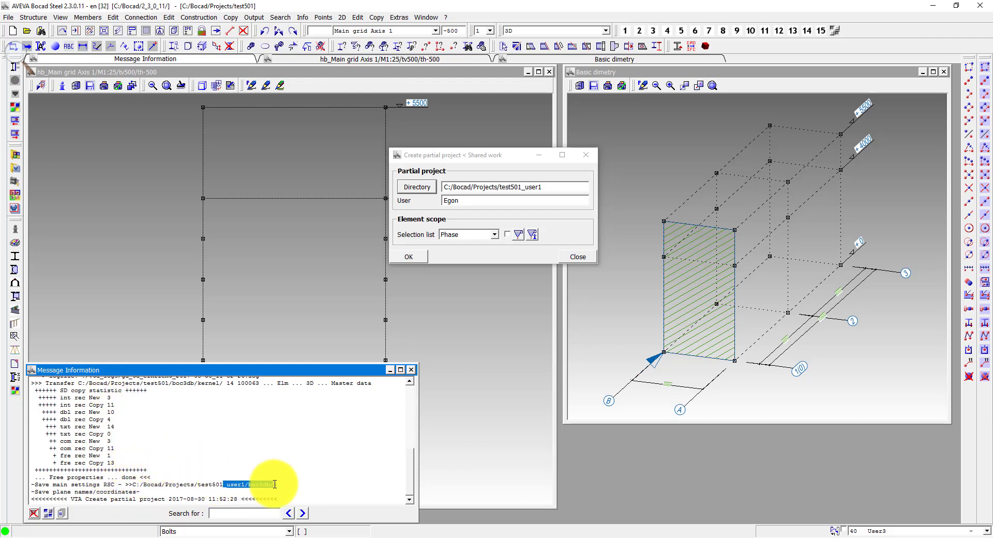
Use a new Projects folder test501_uers2 as the directory and set the user to You
left_click(423, 187)
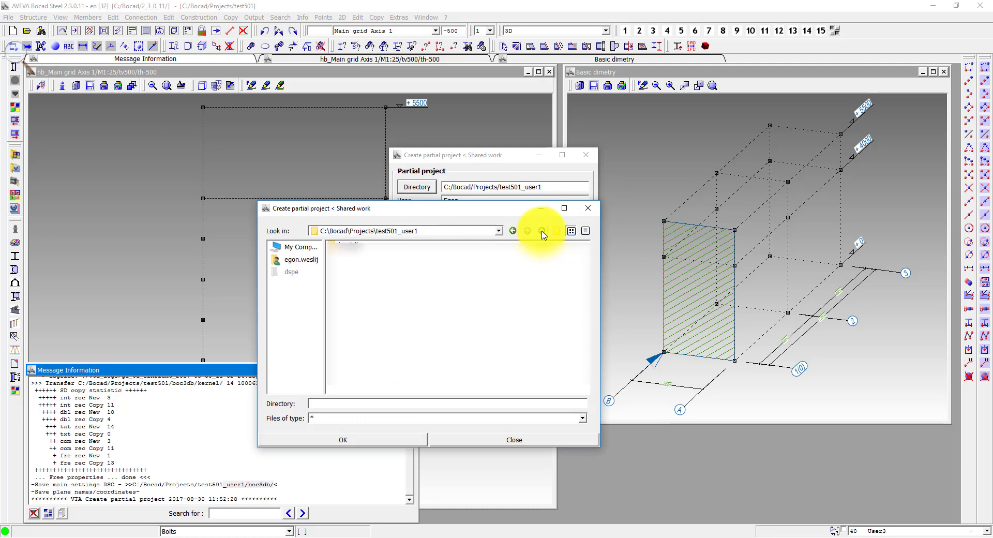
left_click(542, 231)
left_click(562, 232)
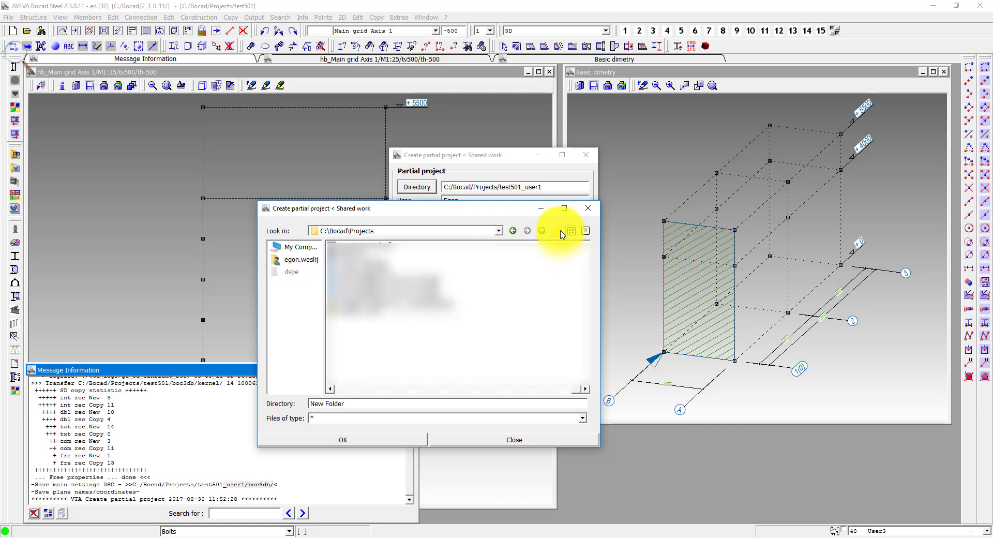
type("test501_uers2")
key("Return")
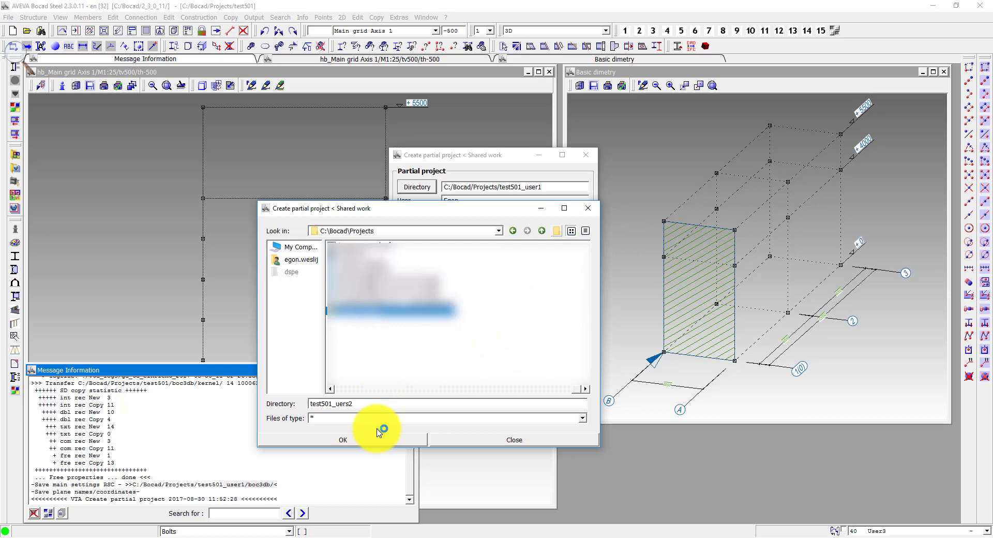
left_click(381, 430)
left_click_drag(460, 200, 392, 199)
type("You")
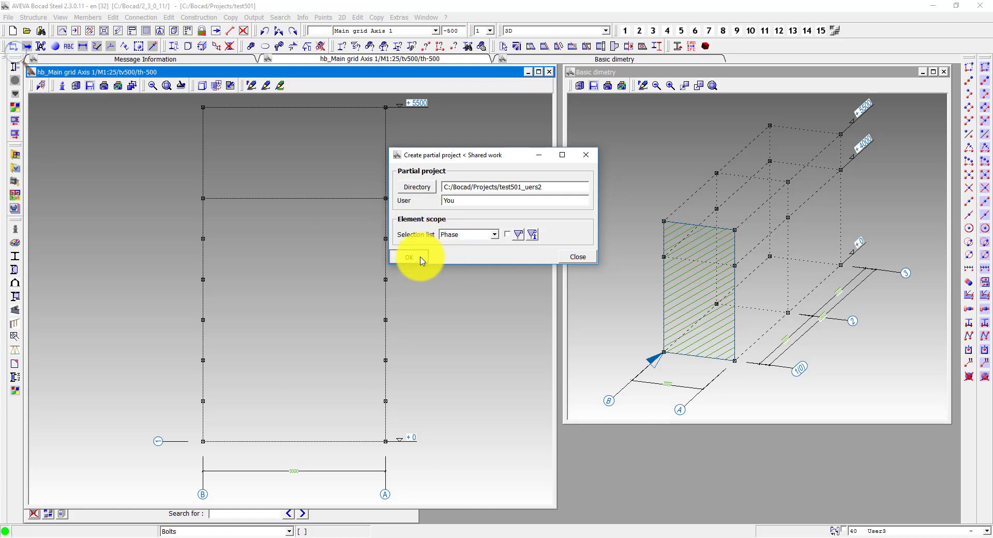
Replace the selected phase with User2 and create the second partial project
left_click(423, 260)
double_click(433, 303)
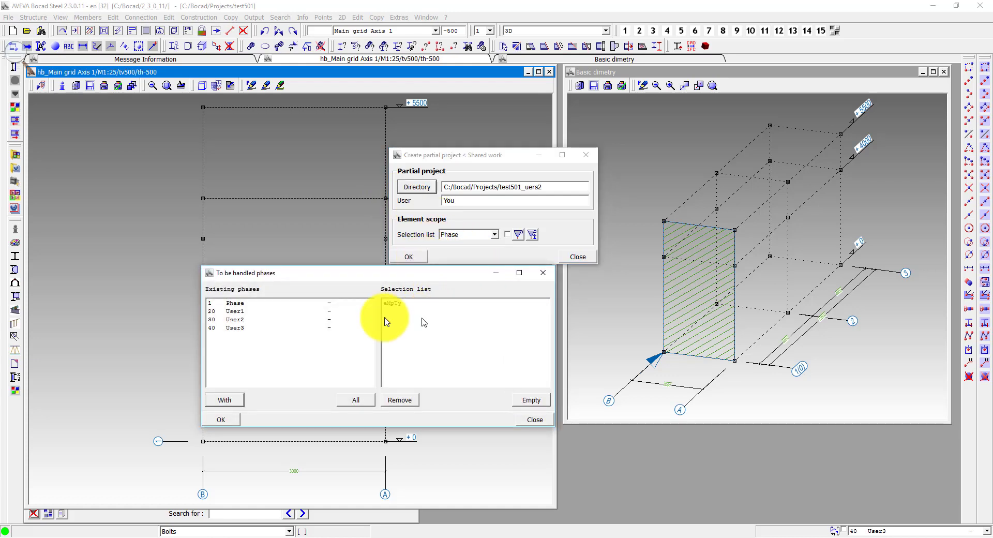
left_click_drag(233, 319, 421, 329)
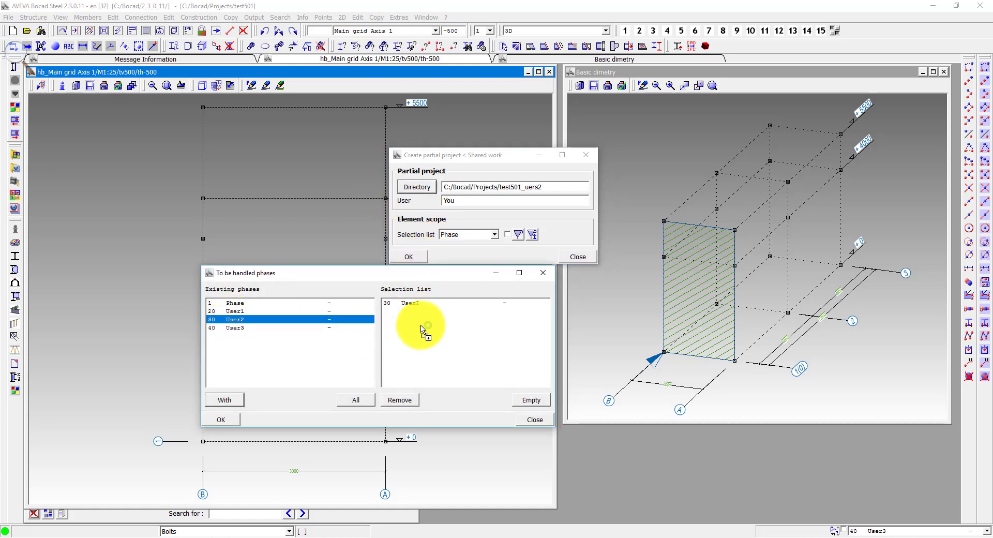
left_click(229, 418)
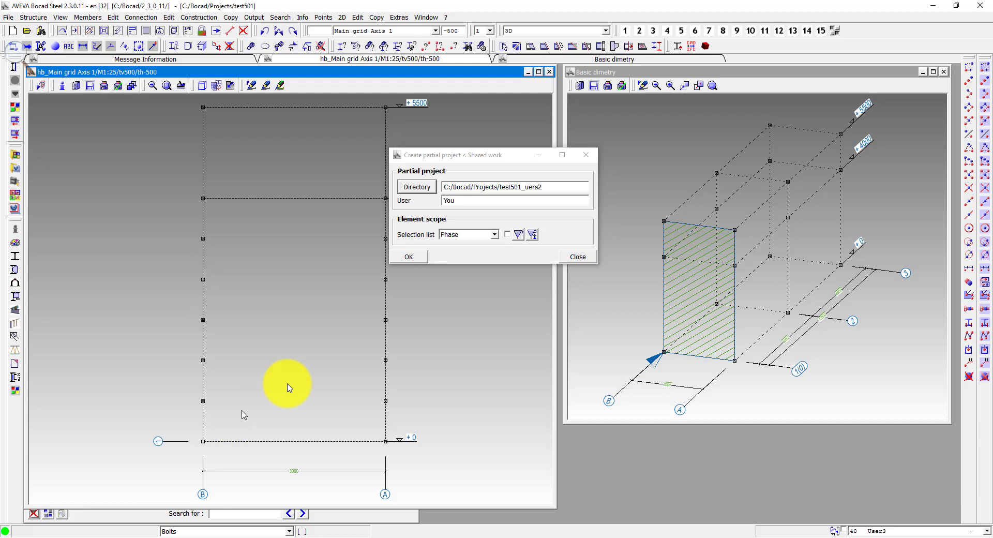
Make a new Projects folder test501_user3 the partial project directory
left_click(430, 190)
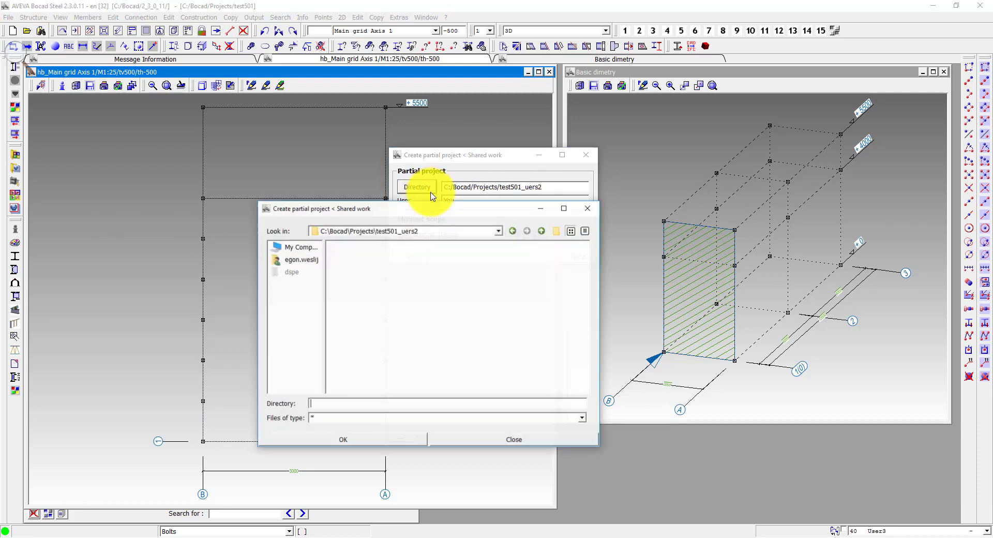
left_click(543, 232)
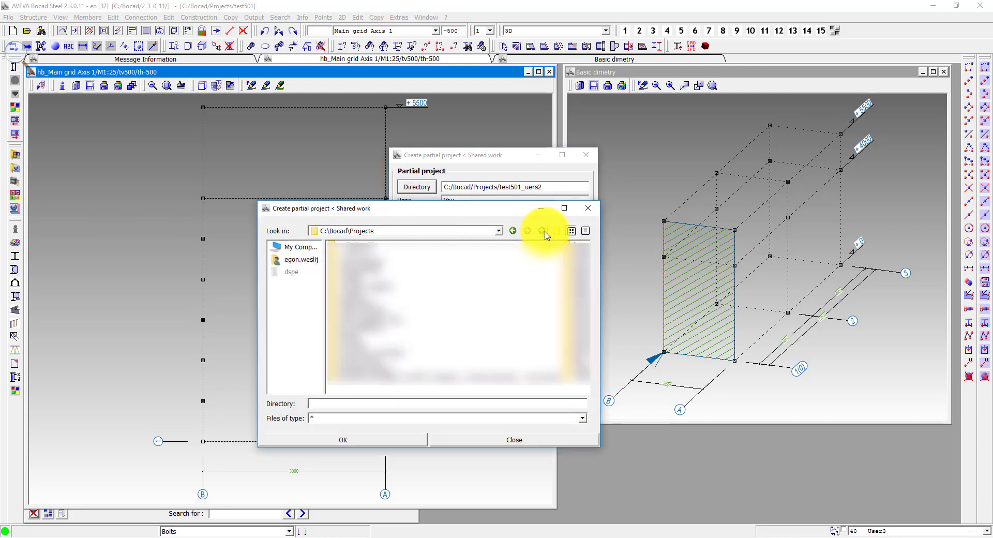
left_click(560, 232)
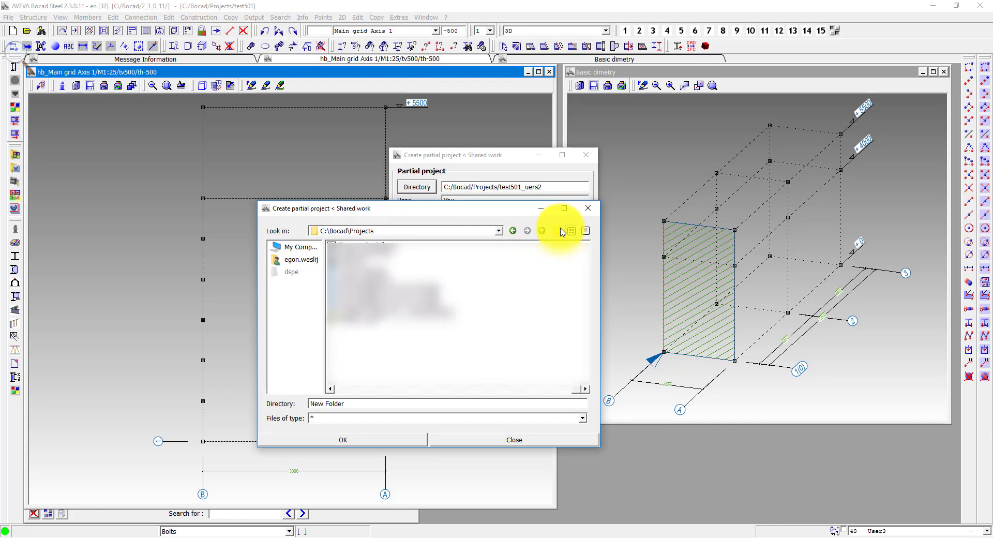
type("test501_user3")
key("Return")
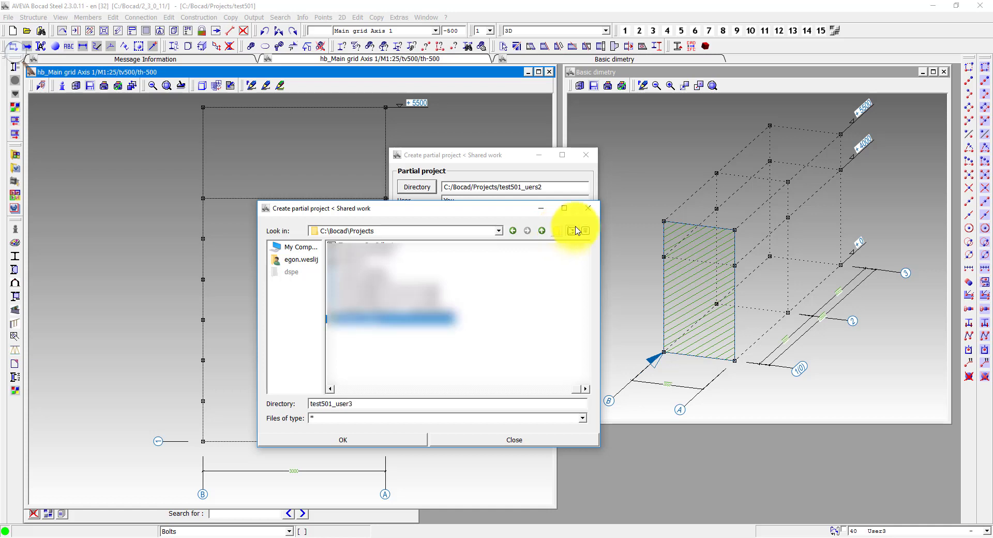
left_click(398, 446)
left_click(469, 202)
type("Him")
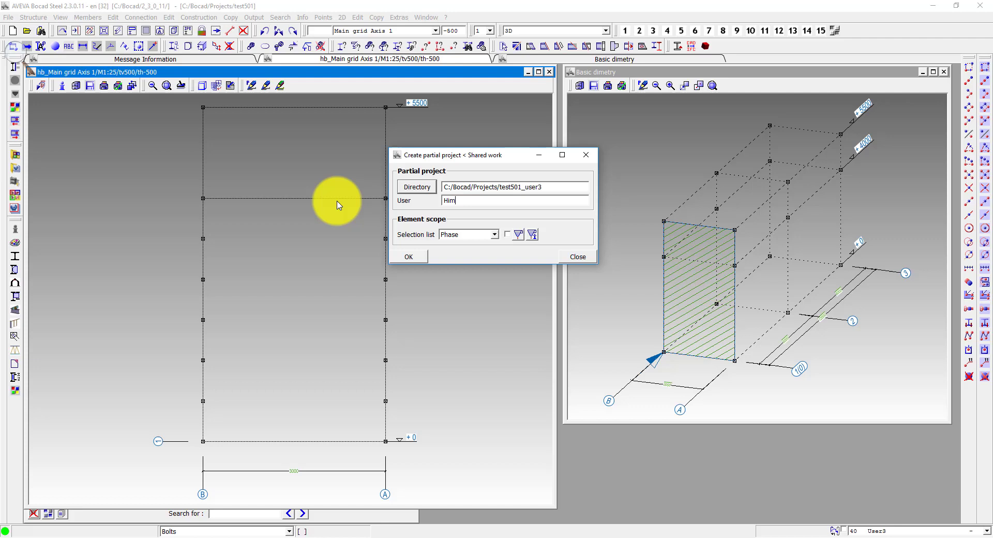
Swap User2 for User3 in the phase selection and create the partial project
left_click(415, 255)
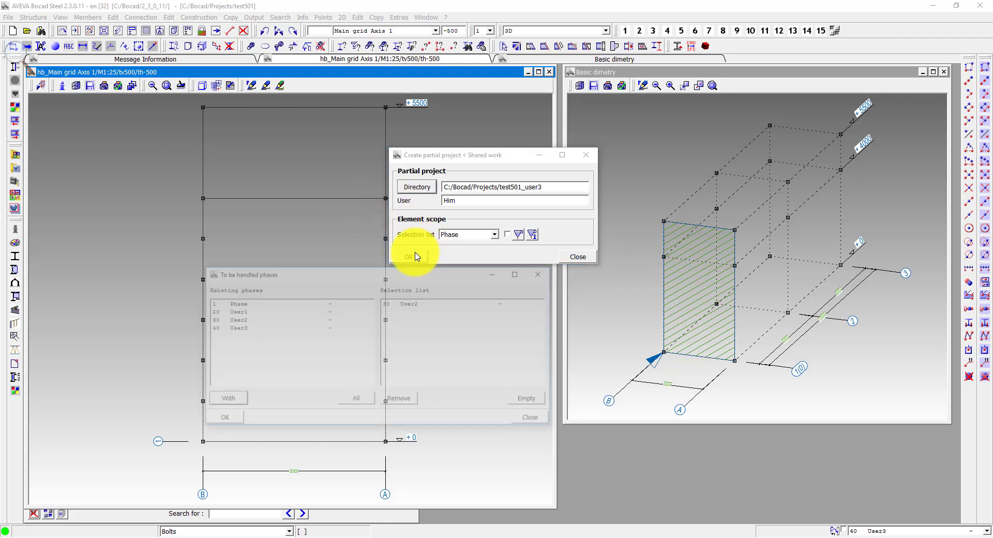
double_click(446, 305)
left_click_drag(238, 328, 469, 327)
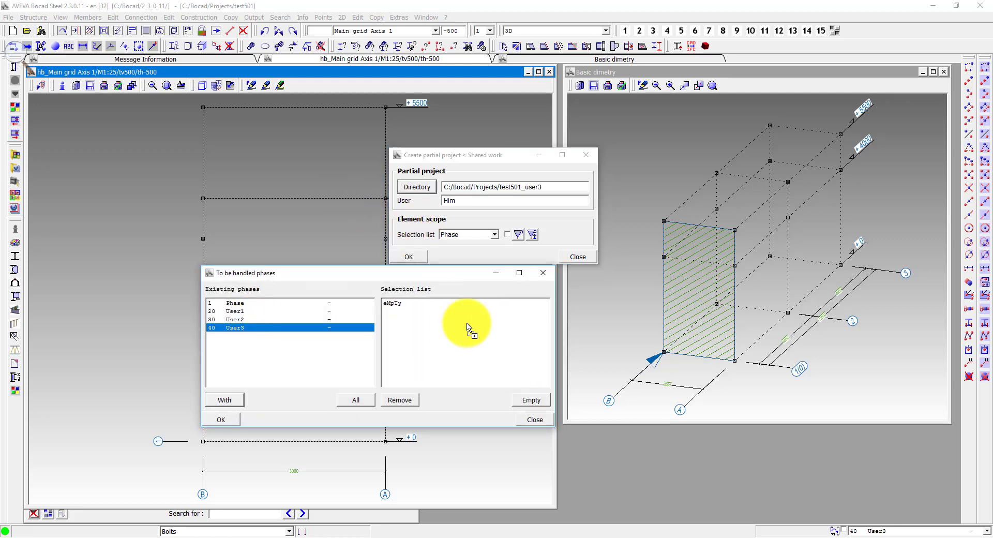
left_click(224, 420)
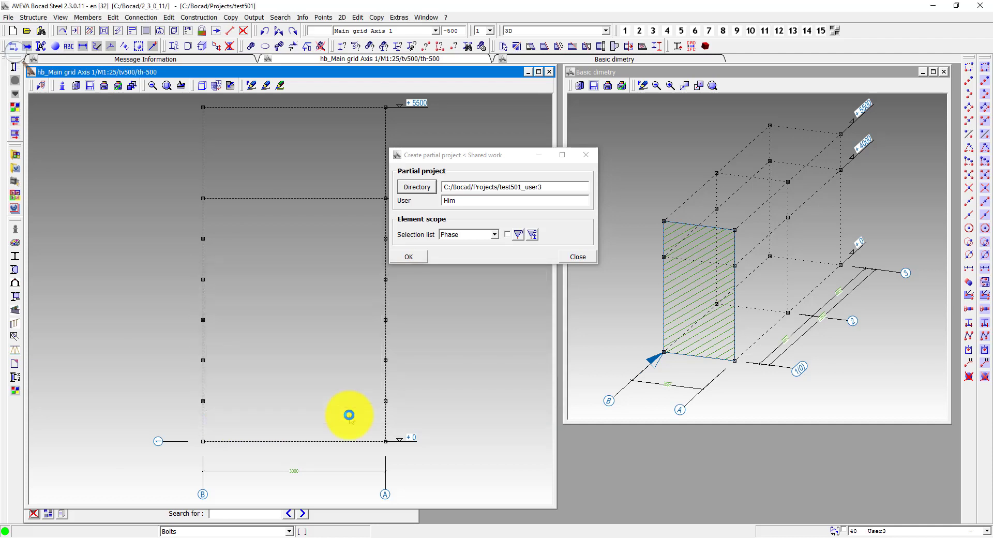
left_click(579, 257)
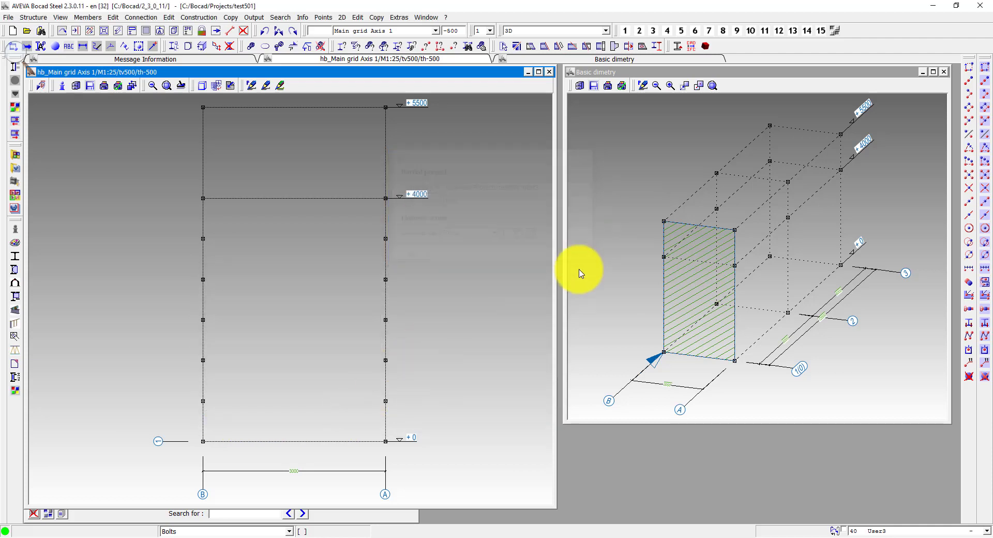
Cancel the Close program prompt and switch to project test501_user1, confirming the change
left_click(980, 5)
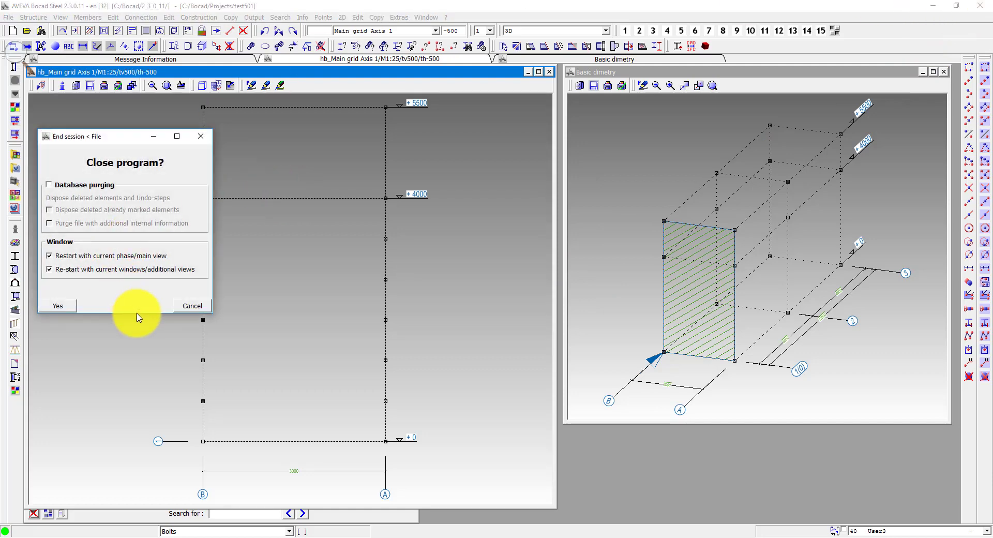
left_click(196, 305)
left_click(30, 31)
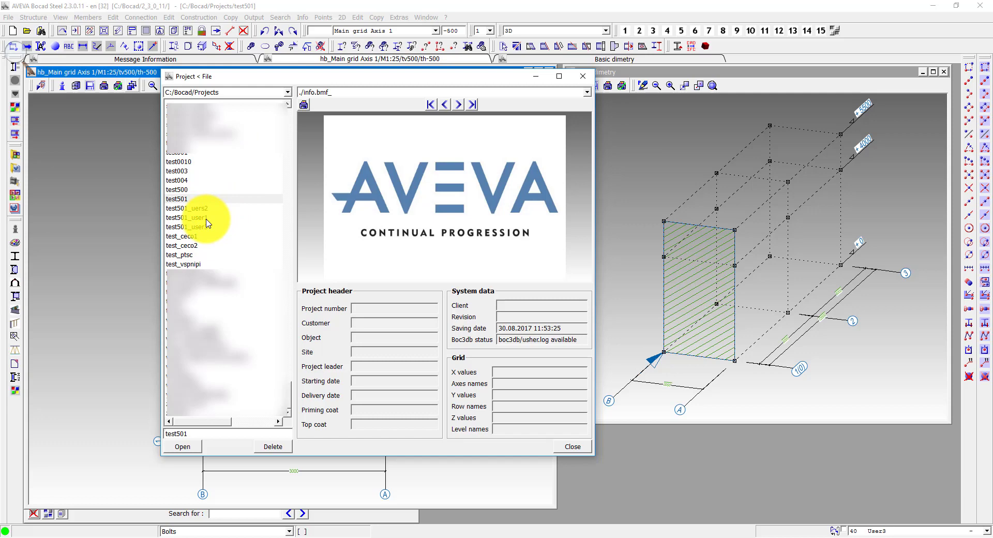
left_click(241, 218)
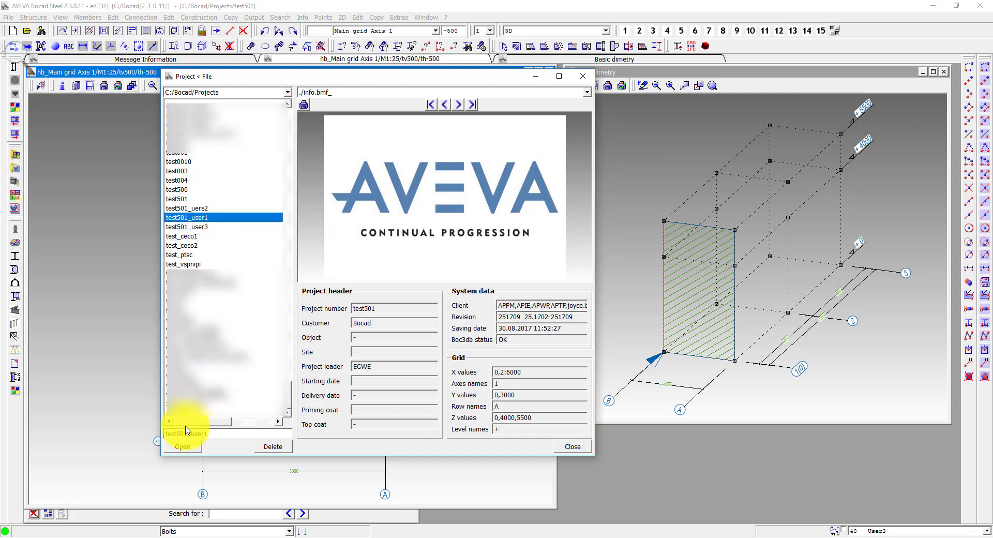
left_click(181, 446)
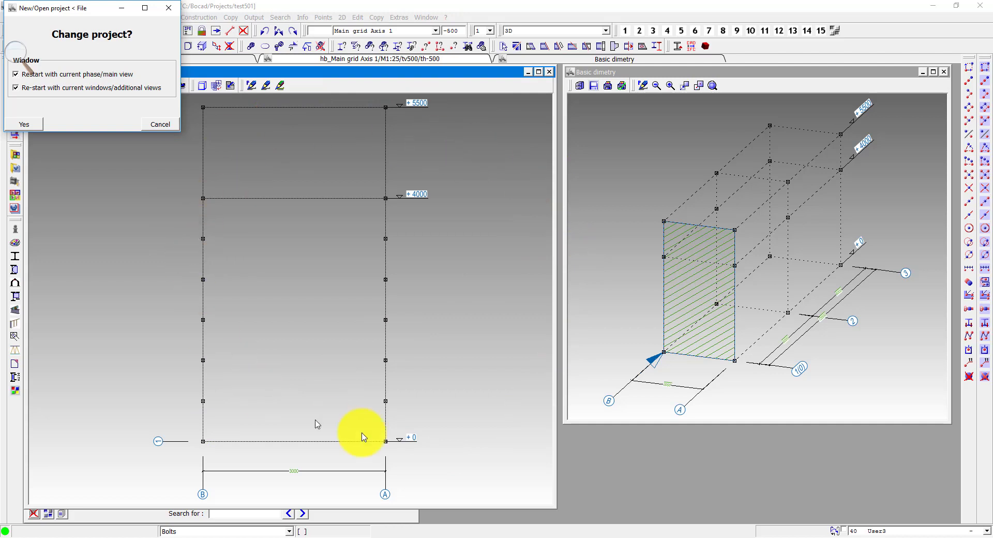
left_click(20, 125)
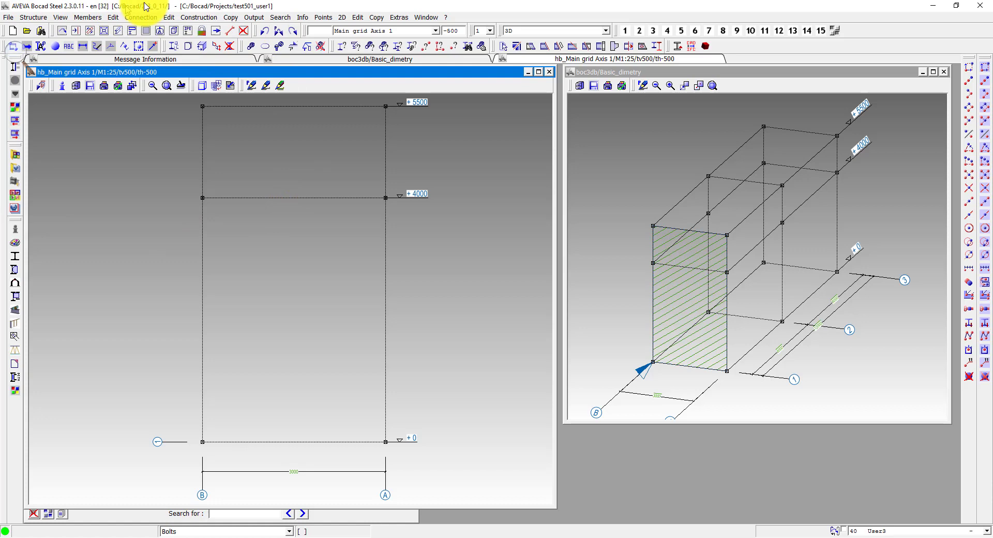
Create columns on grid lines B and A up to +5500 and a beam at +4000
left_click(87, 21)
left_click(104, 52)
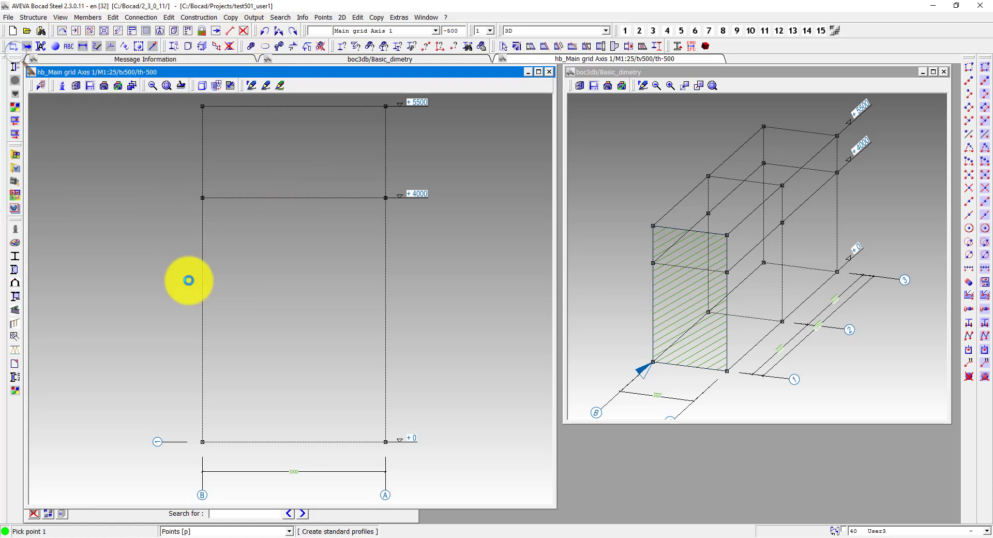
left_click(150, 442)
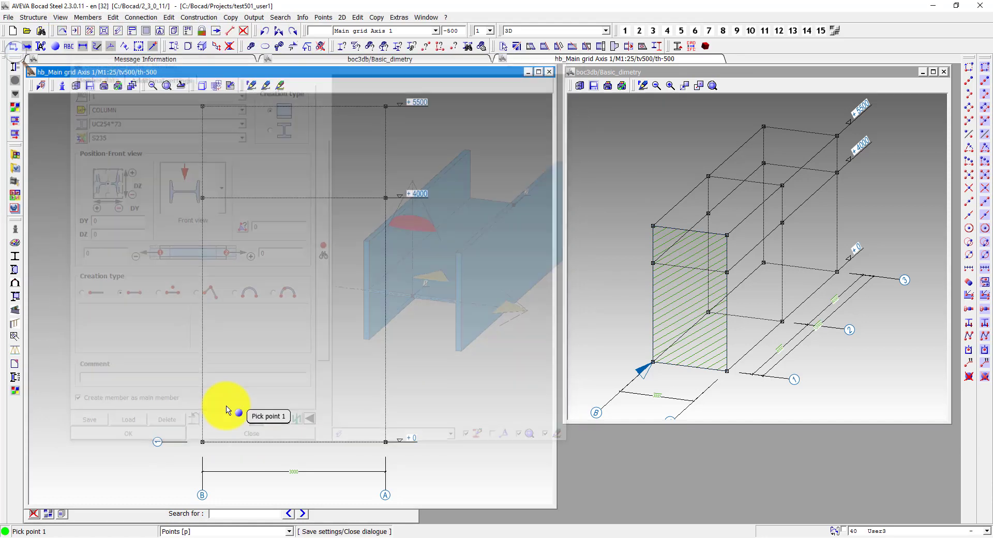
left_click(202, 441)
left_click(202, 108)
left_click(385, 441)
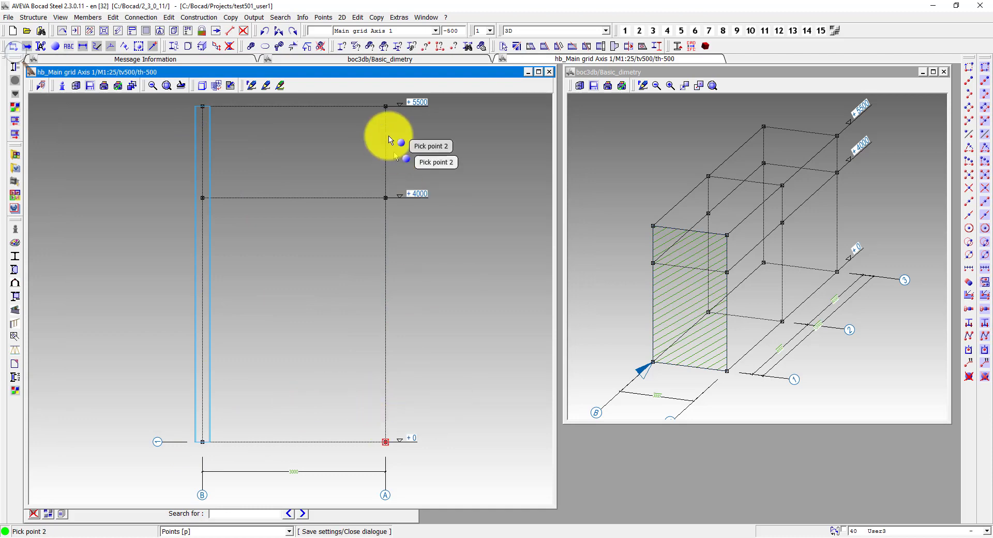
left_click(385, 106)
left_click(385, 197)
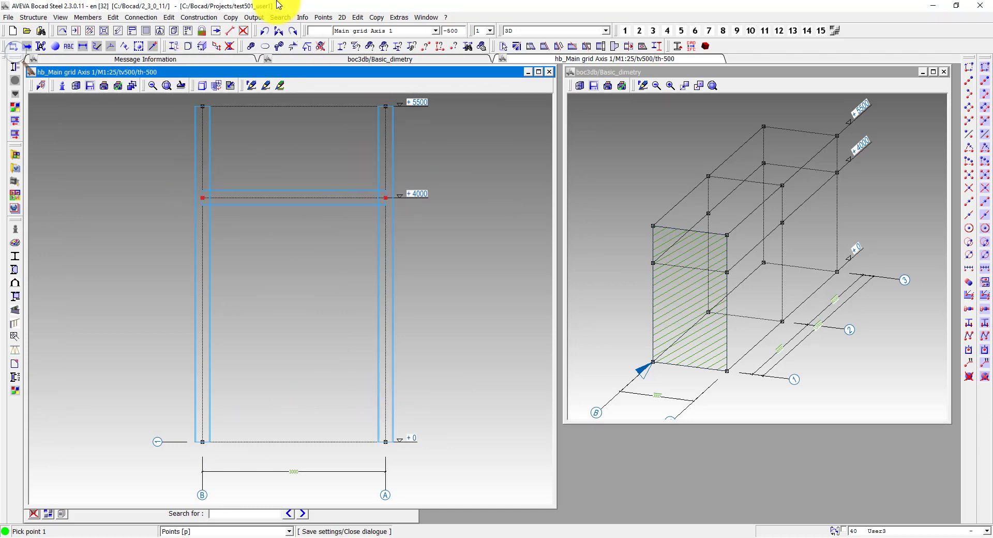
Connect both beam ends to the columns with the KPL3 DA1 macro, then minimise the program
left_click(254, 17)
left_click(230, 53)
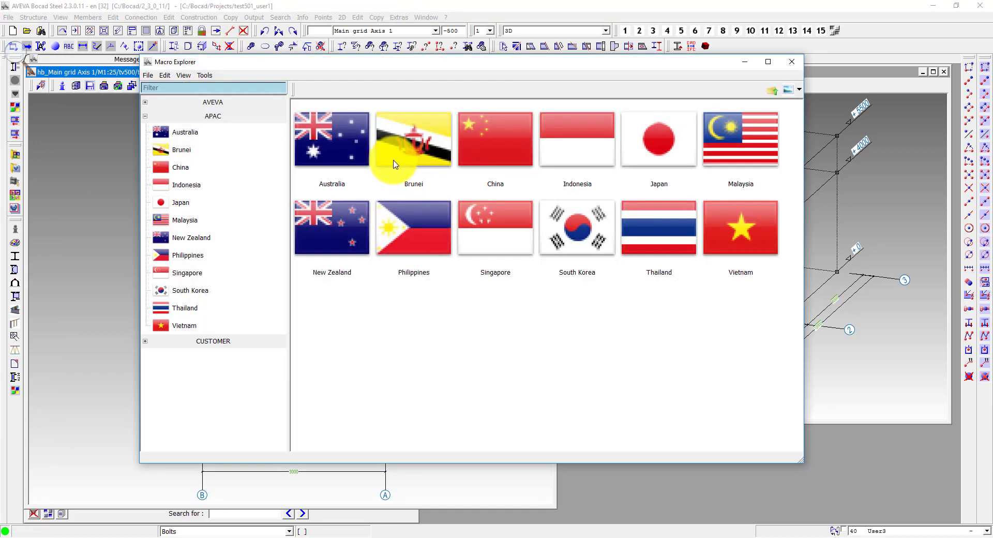
left_click(147, 102)
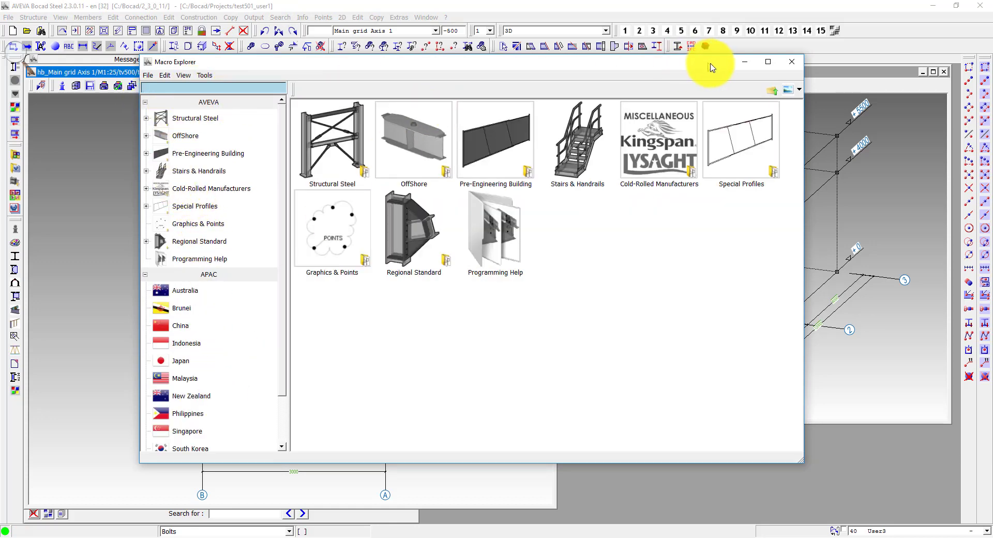
left_click(791, 62)
left_click(649, 34)
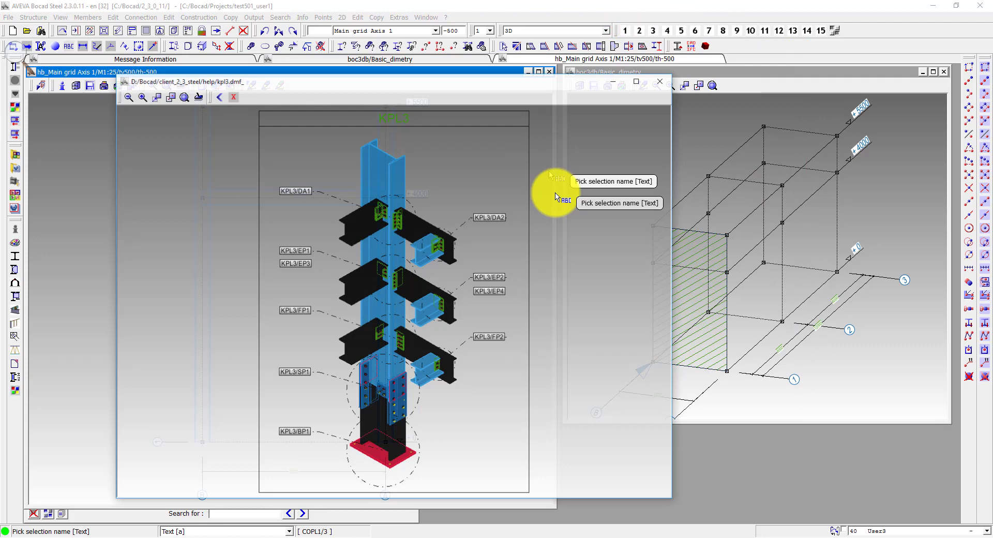
left_click(301, 194)
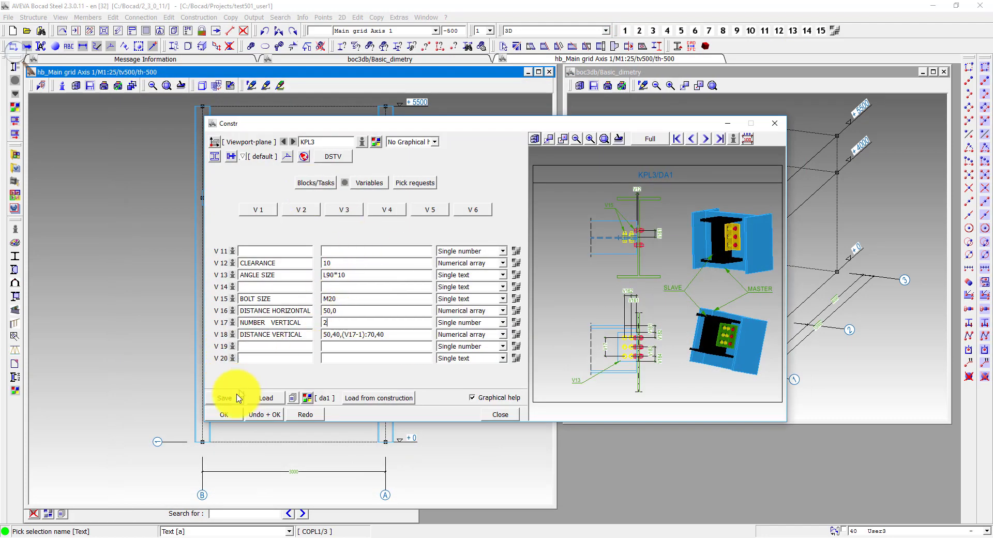
left_click(223, 414)
left_click(250, 201)
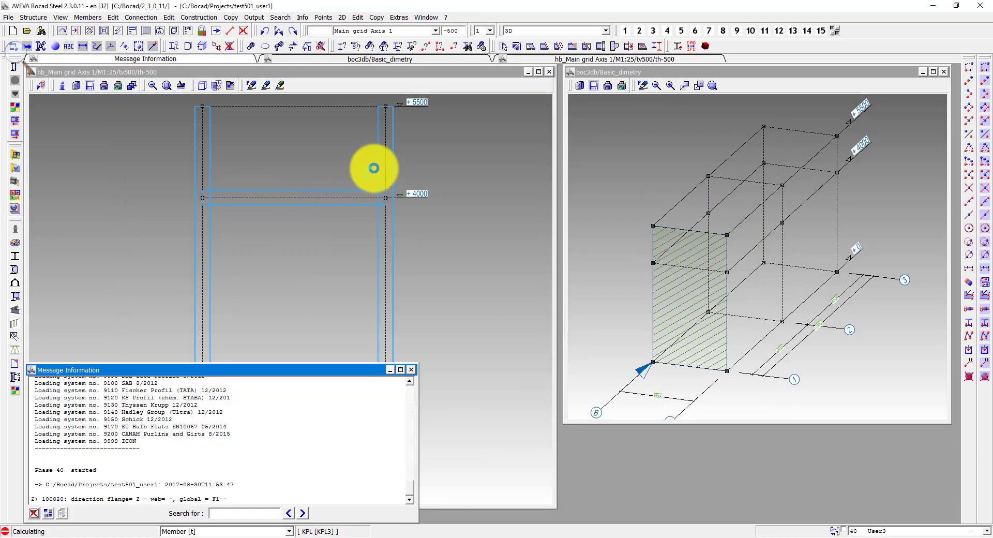
left_click(342, 194)
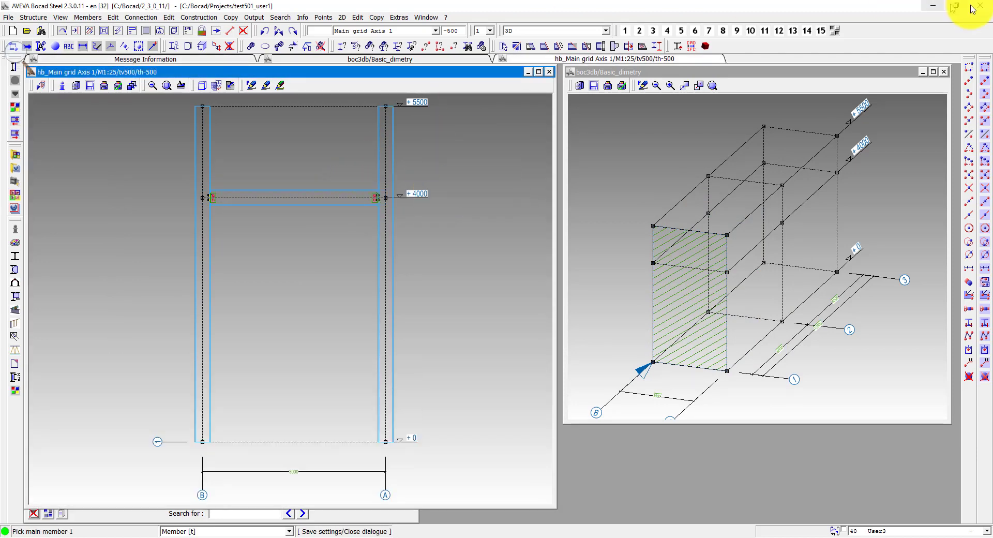
left_click(933, 6)
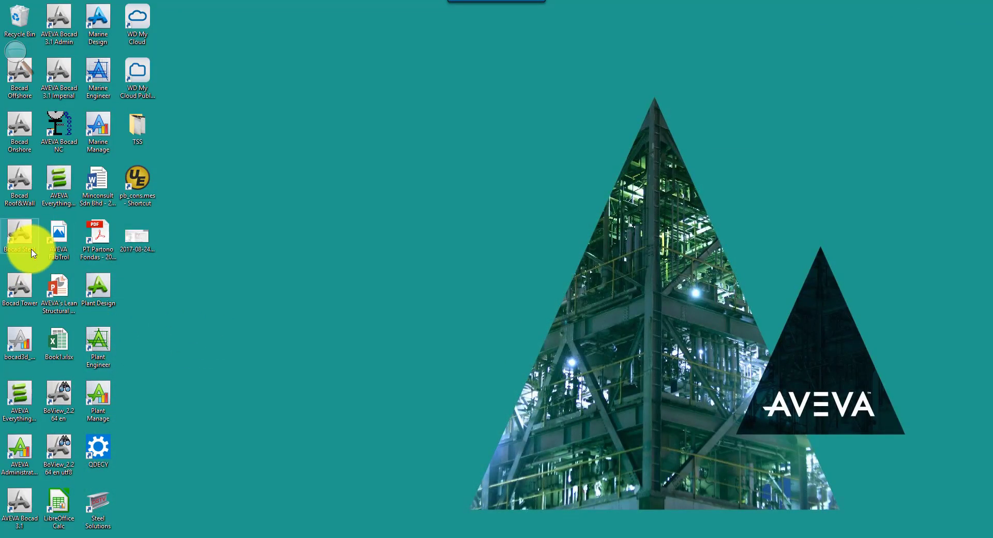
Launch a second Bocad Steel session and open project test501_user3
double_click(19, 234)
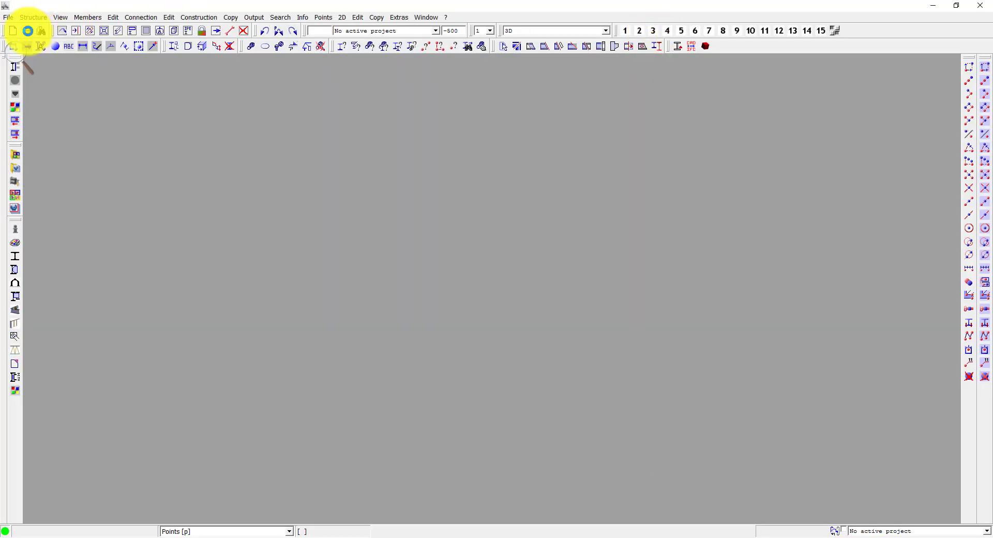
left_click(28, 30)
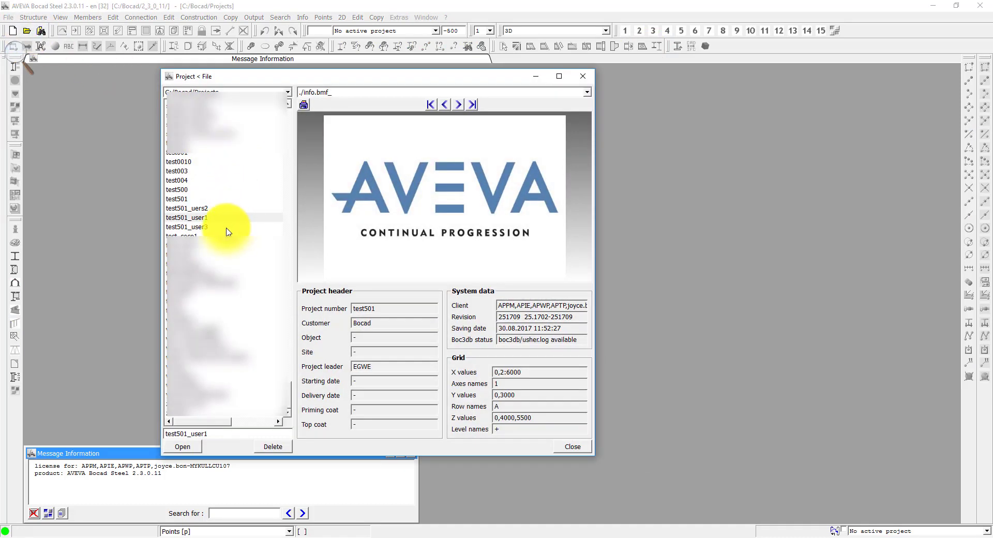
left_click(228, 229)
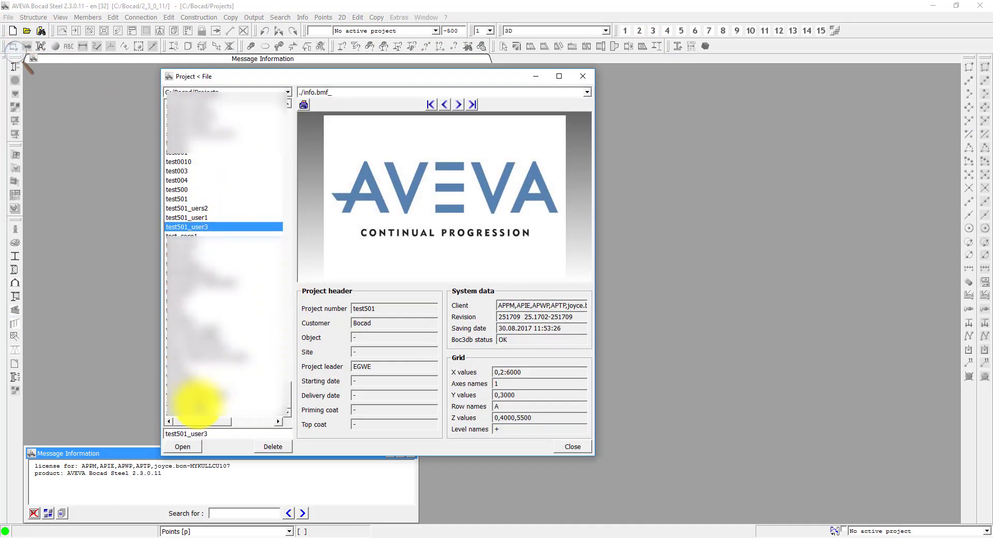
left_click(186, 447)
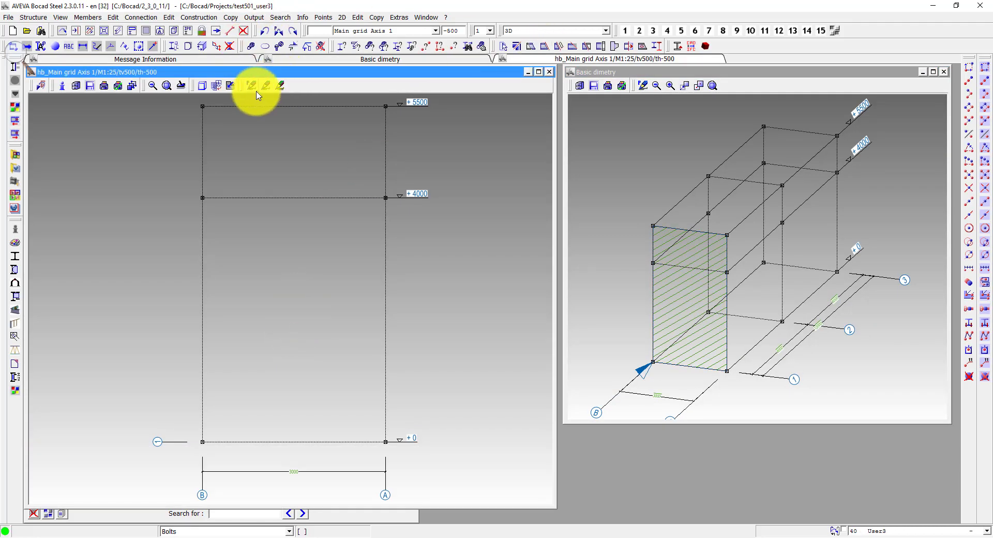
Keep shading disabled in the display settings, then return to the user1 session
double_click(347, 129)
left_click(658, 184)
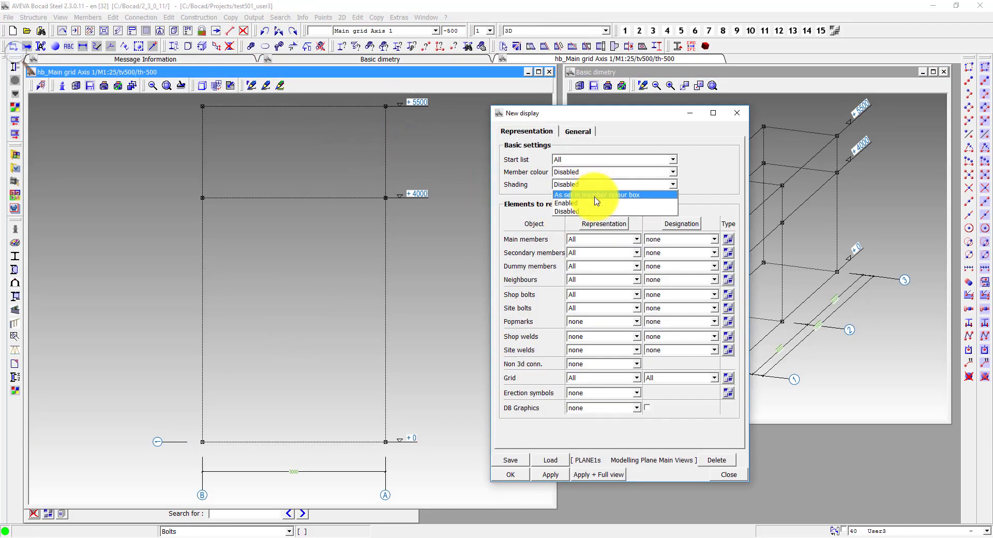
left_click(595, 202)
left_click(510, 474)
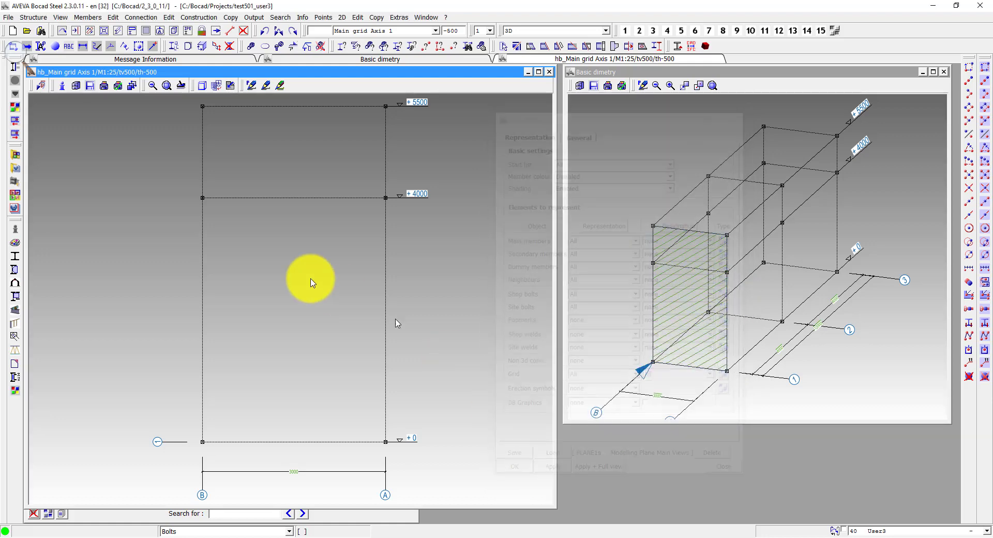
left_click(189, 533)
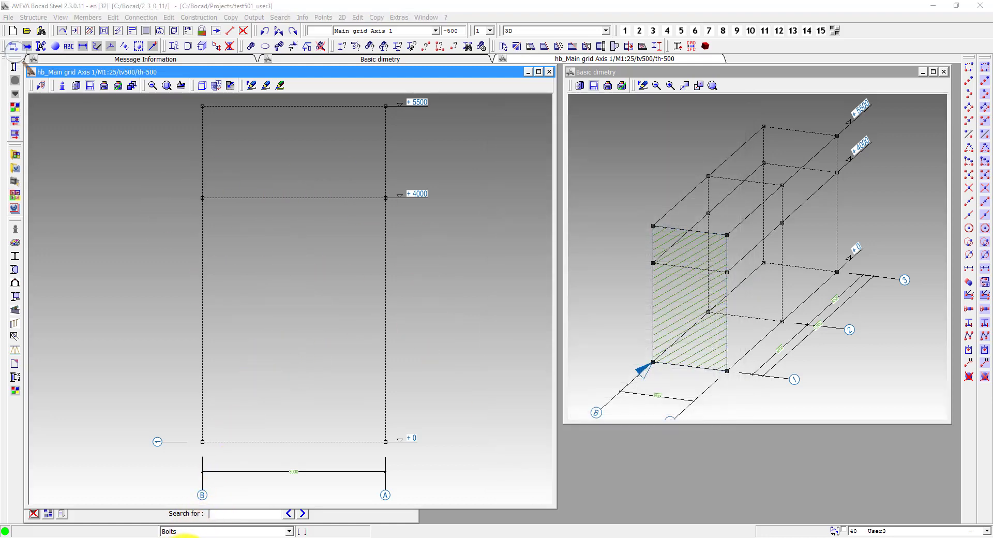
left_click(167, 526)
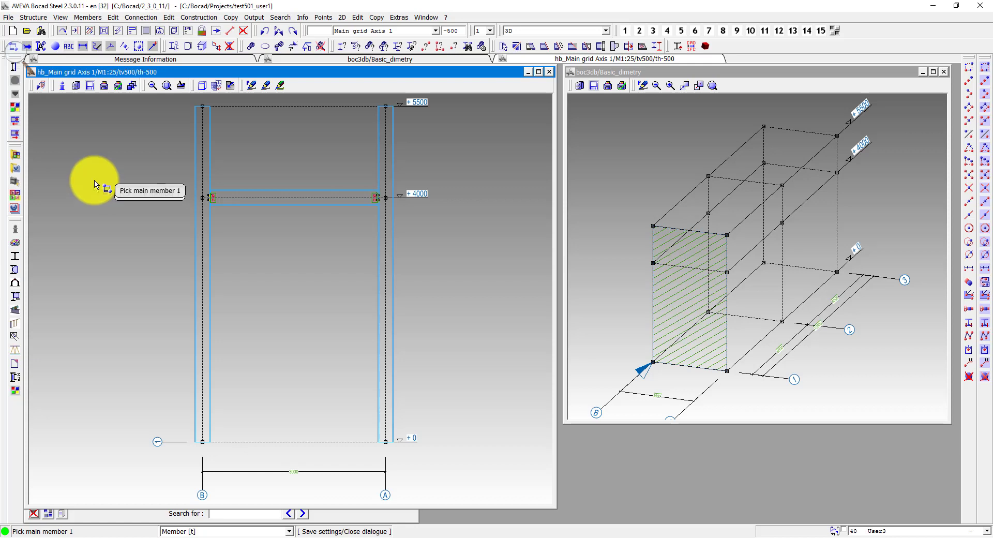
Run Synchronize with this partial model for test501_user1
left_click(8, 18)
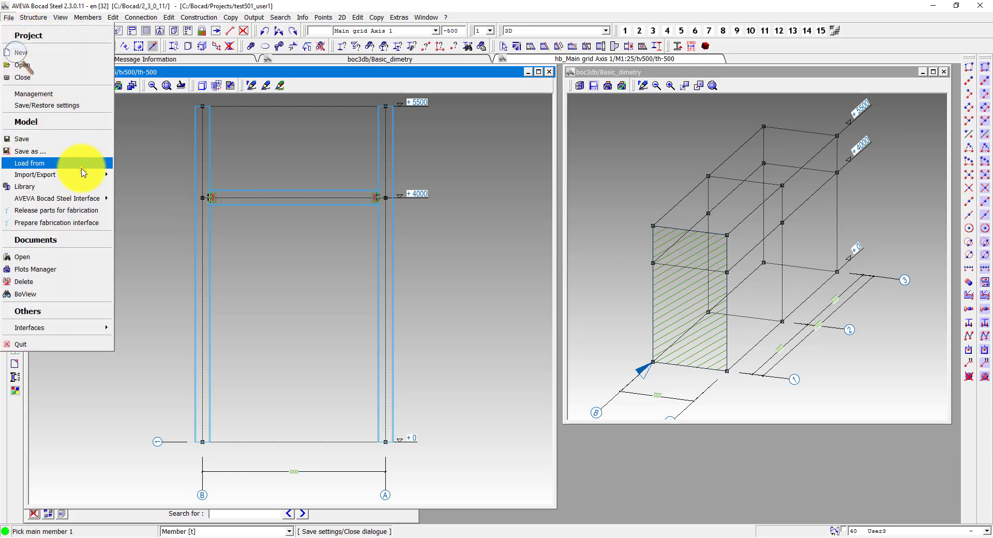
mouse_move(146, 217)
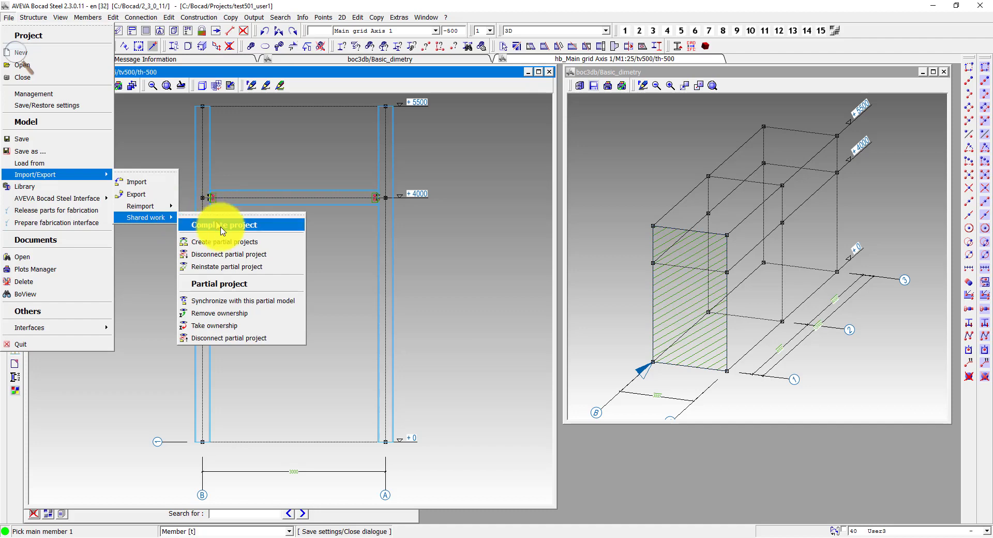
left_click(261, 305)
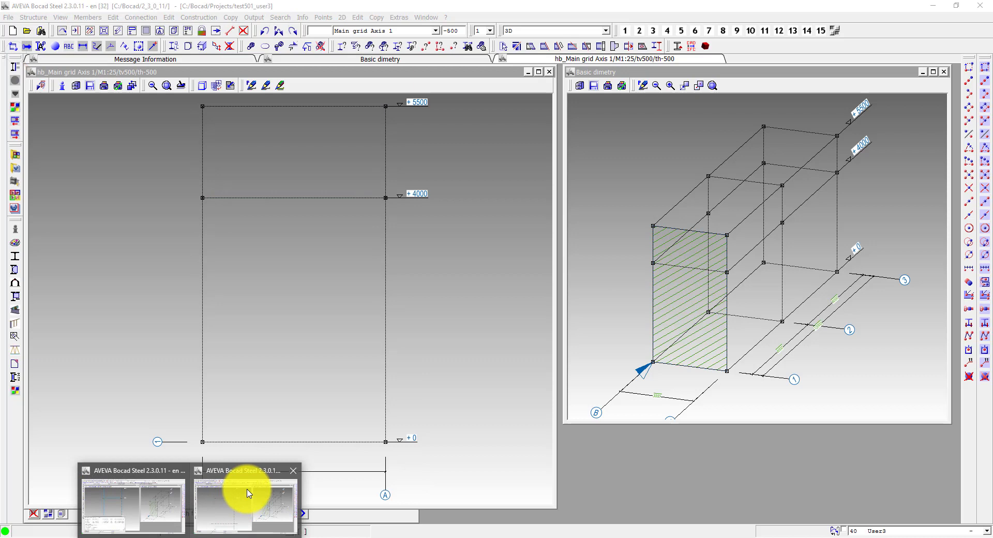
In the user3 session, synchronise with the shared project and zoom into the left beam connection
left_click(248, 494)
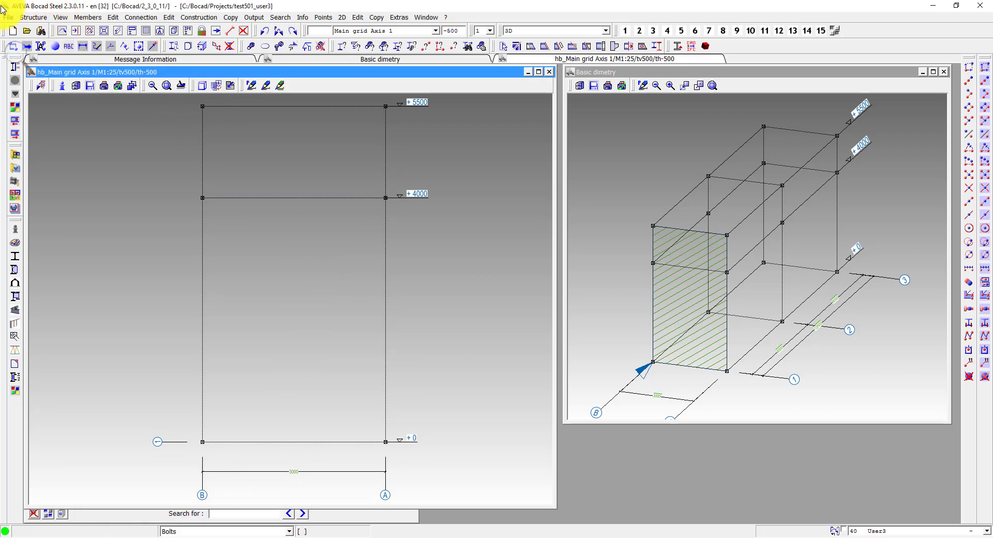
left_click(7, 17)
mouse_move(35, 173)
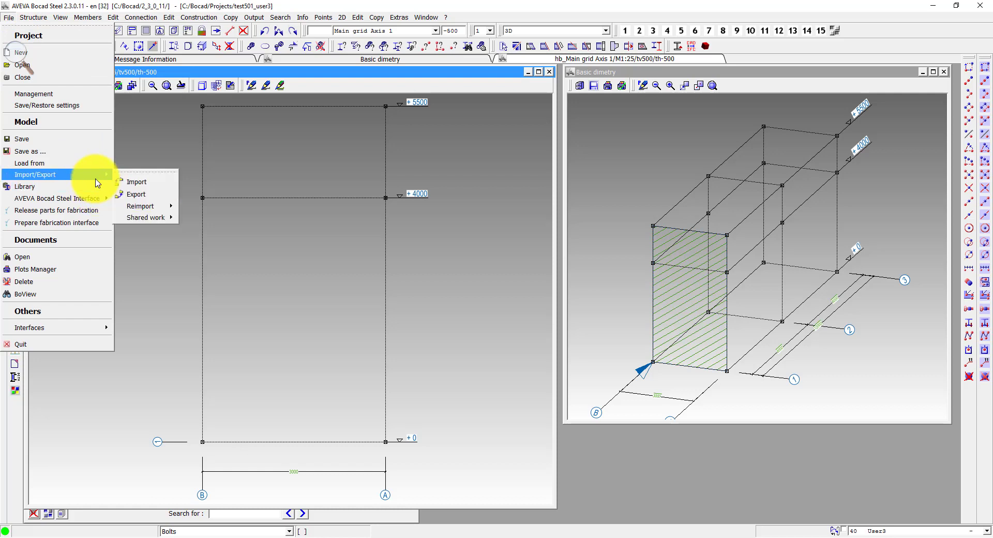
mouse_move(146, 217)
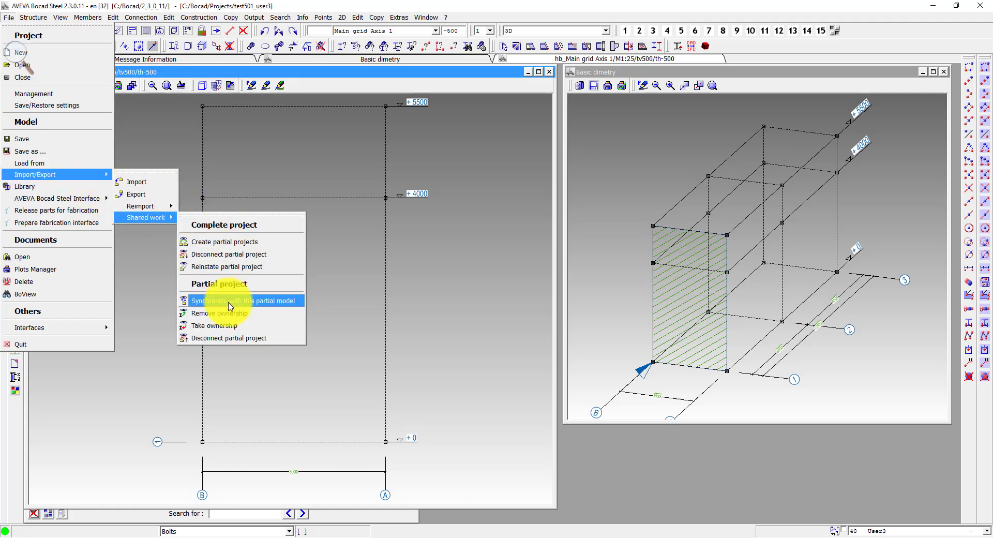
left_click(231, 307)
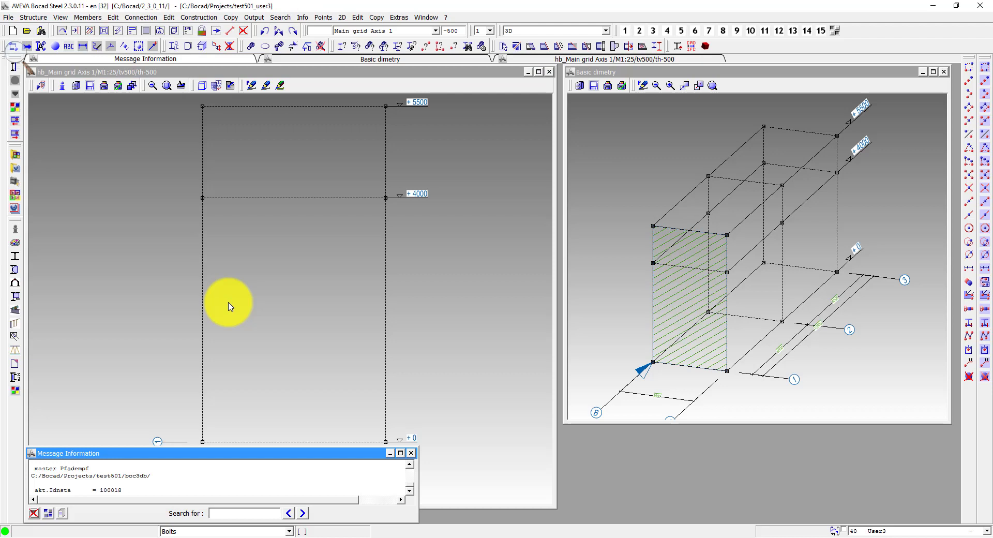
left_click(266, 85)
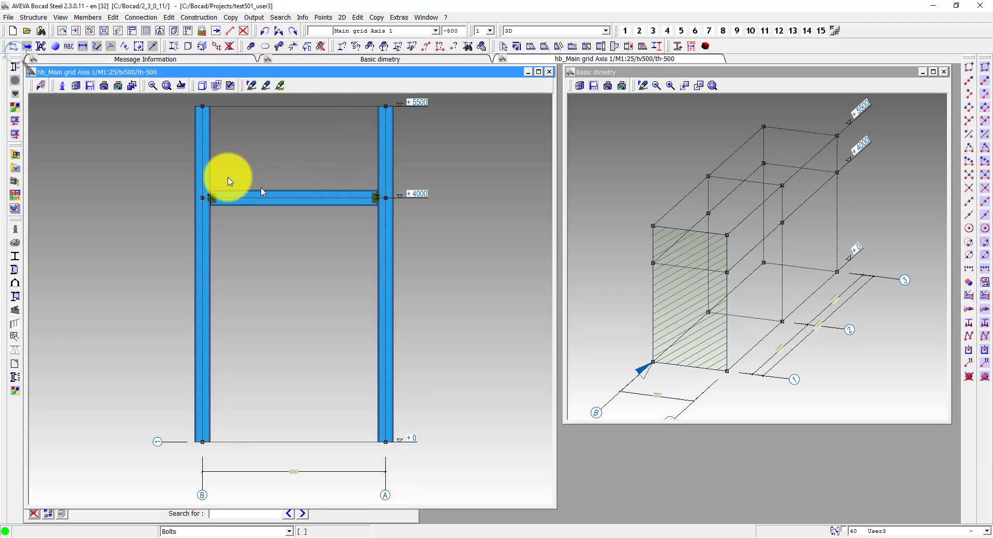
left_click_drag(166, 166, 260, 254)
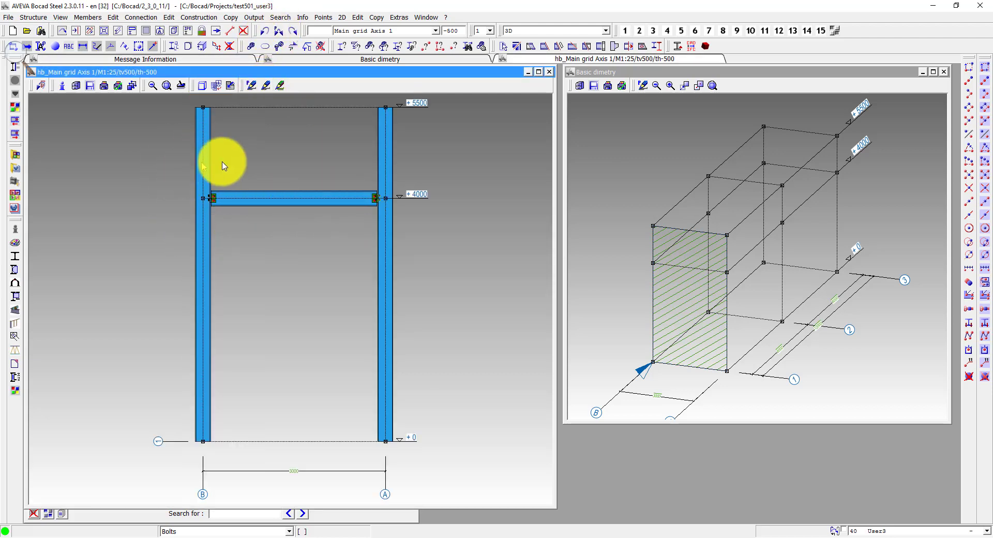
left_click(299, 21)
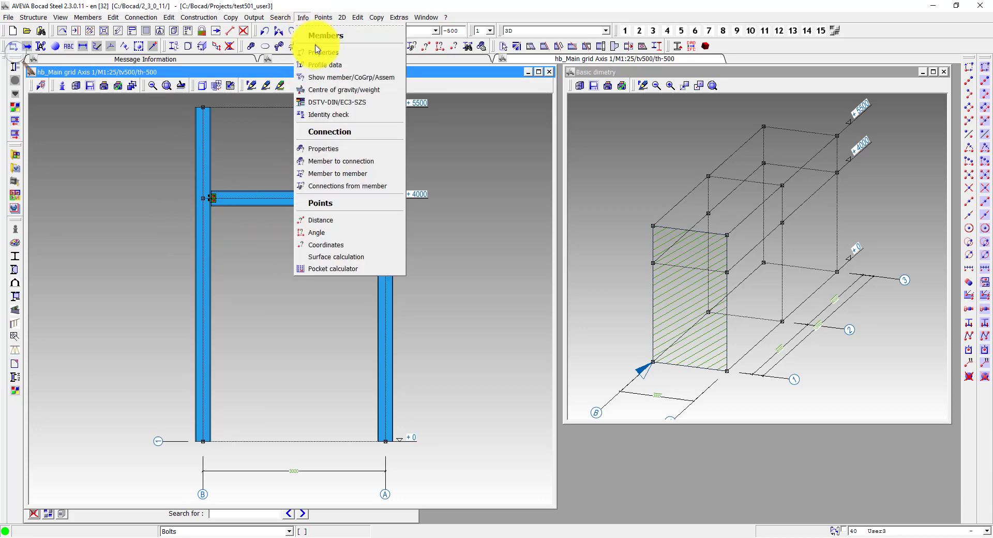
left_click(214, 133)
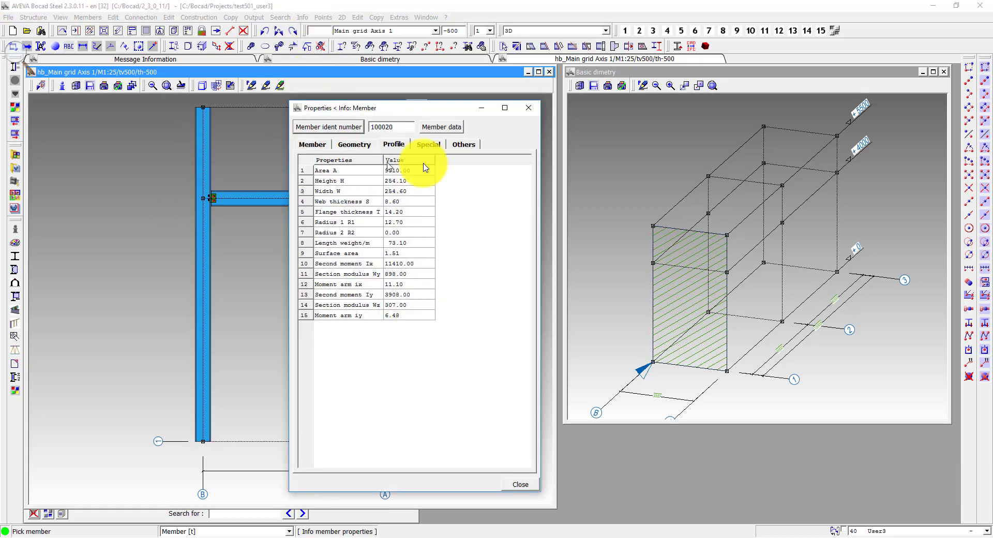
left_click(461, 144)
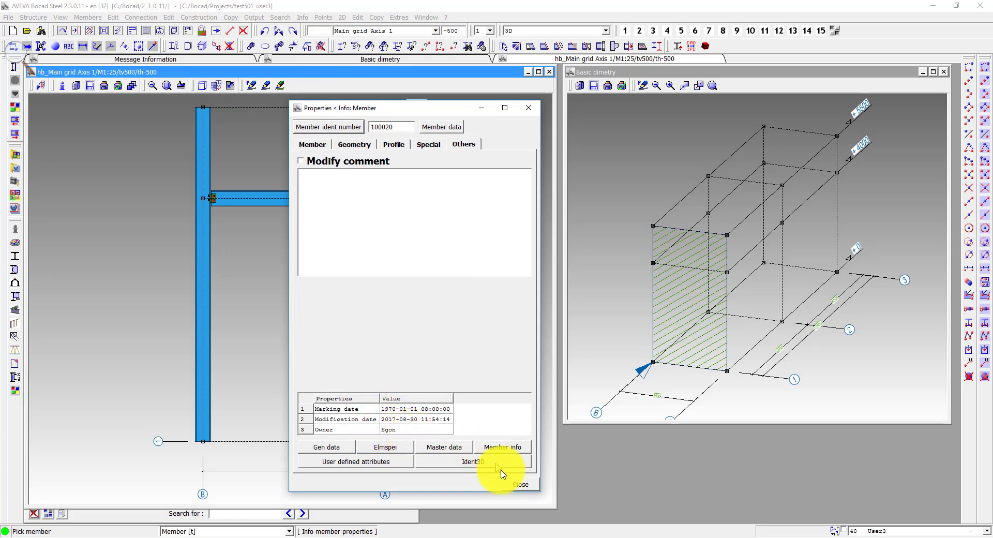
left_click(519, 486)
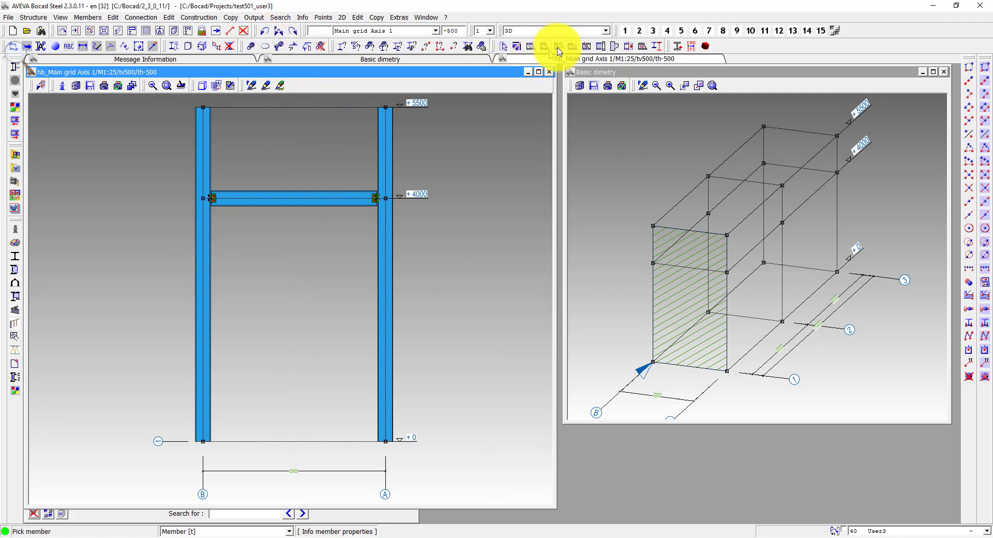
left_click(538, 48)
left_click(393, 122)
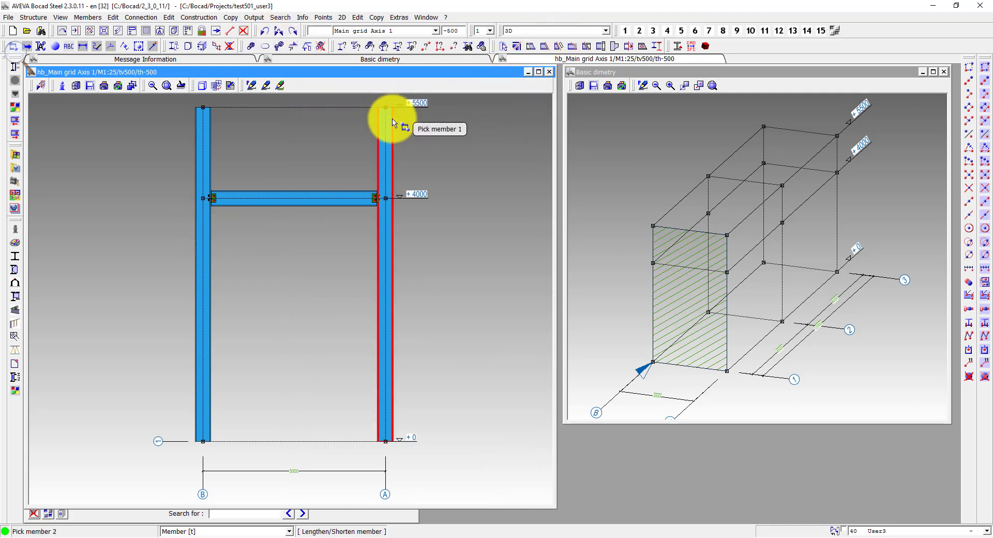
left_click(393, 107)
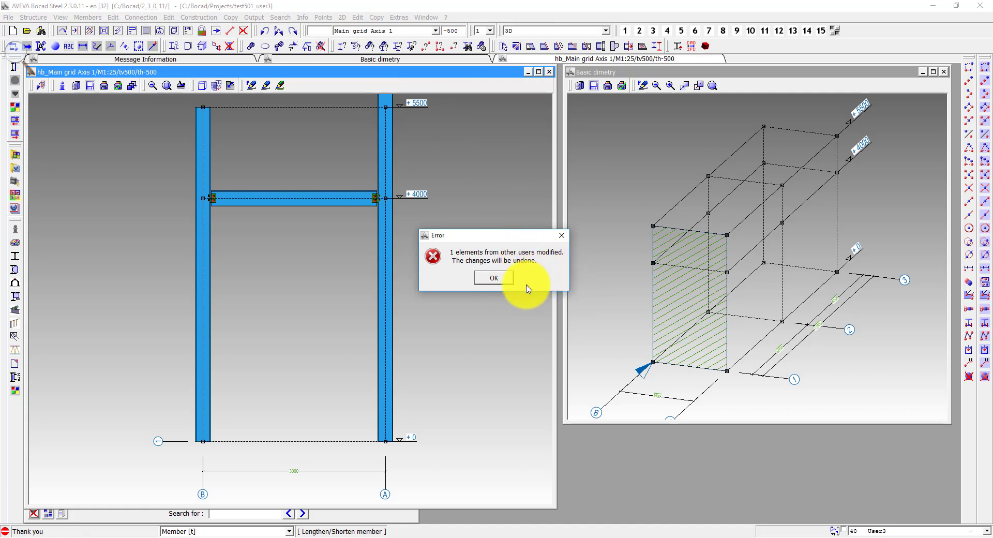
left_click(504, 279)
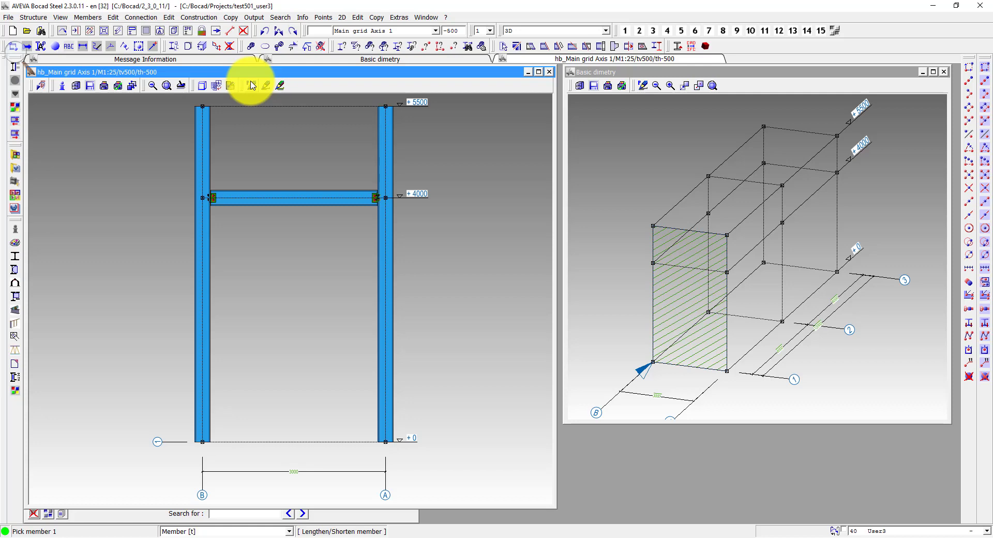
Activate member colouring in the new display with a local member colour scheme
left_click(252, 85)
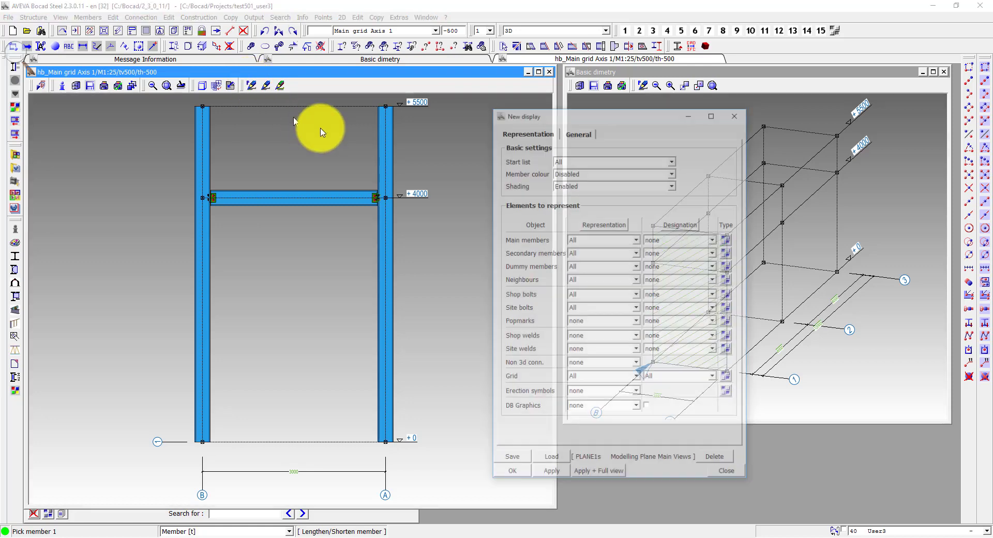
left_click(576, 174)
left_click(610, 193)
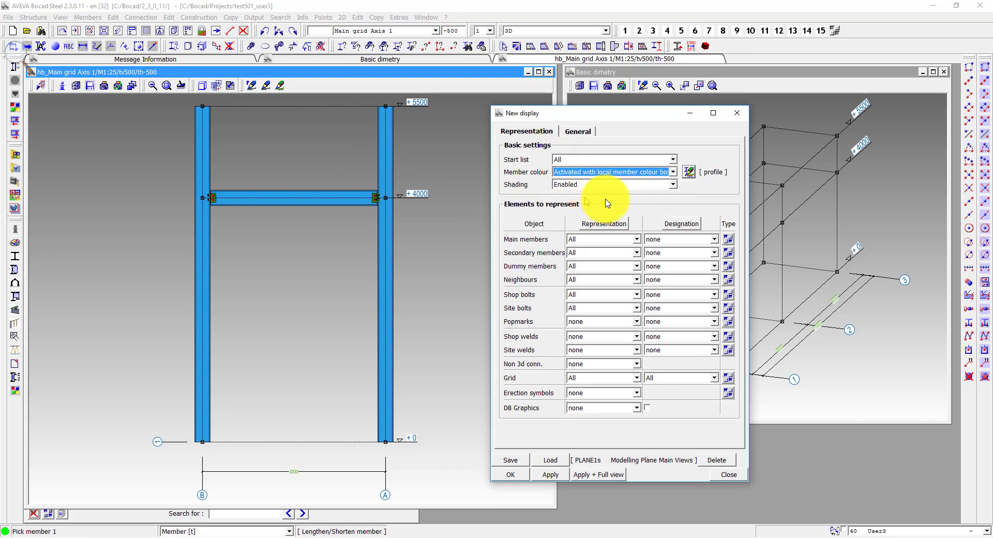
left_click(708, 178)
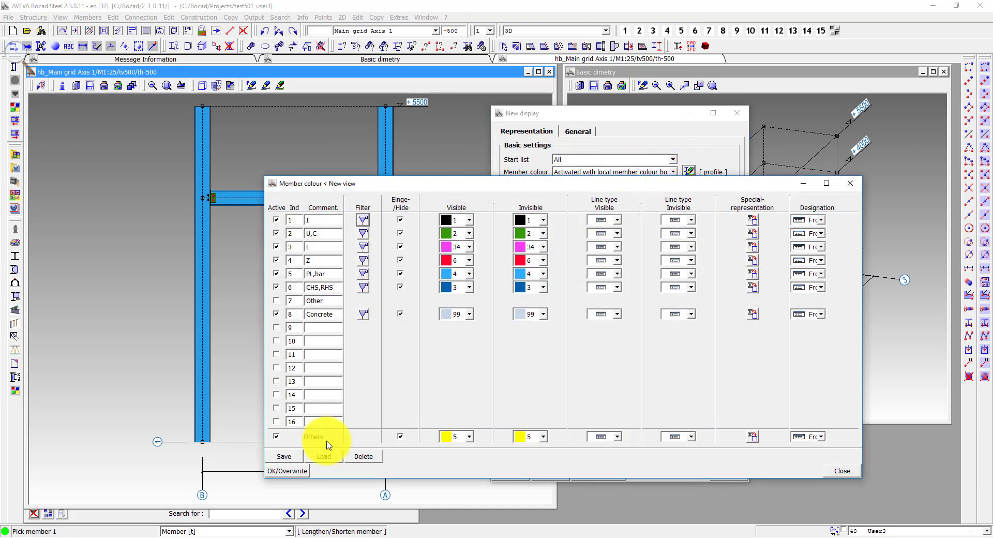
Load the saved 'wire' member colour scheme
left_click(318, 455)
left_click(517, 266)
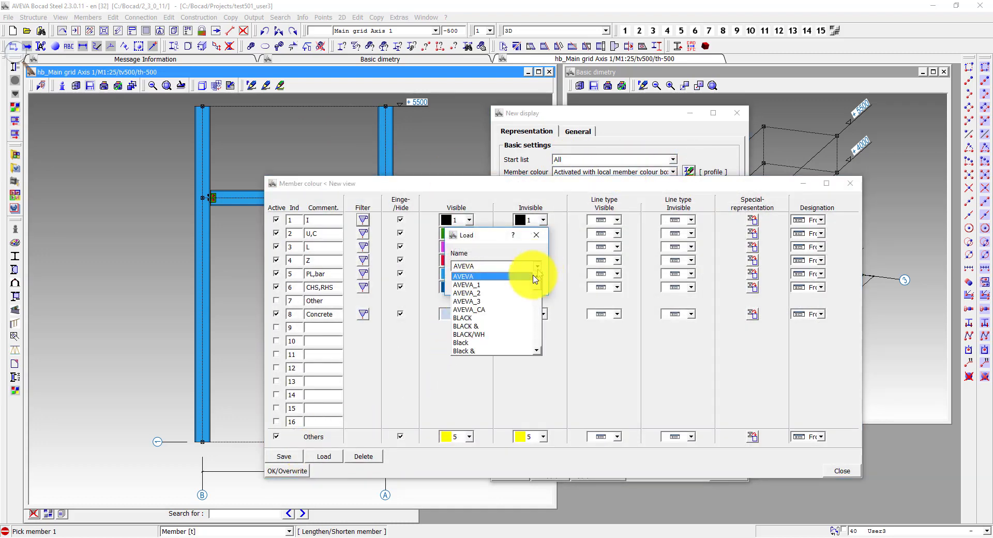
scroll(516, 295, "down", 3)
scroll(519, 298, "down", 5)
scroll(517, 297, "down", 4)
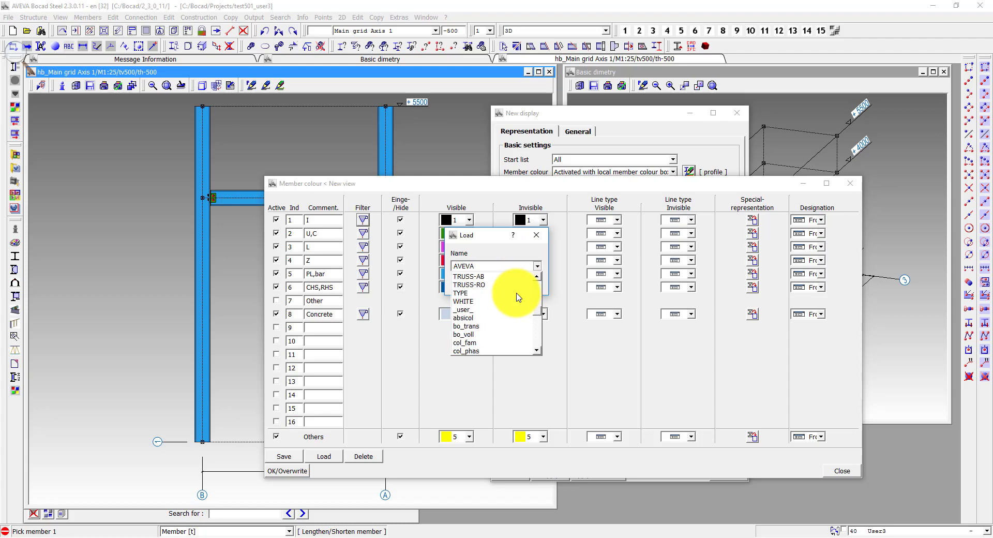
scroll(512, 300, "down", 3)
scroll(505, 308, "down", 2)
scroll(500, 314, "down", 3)
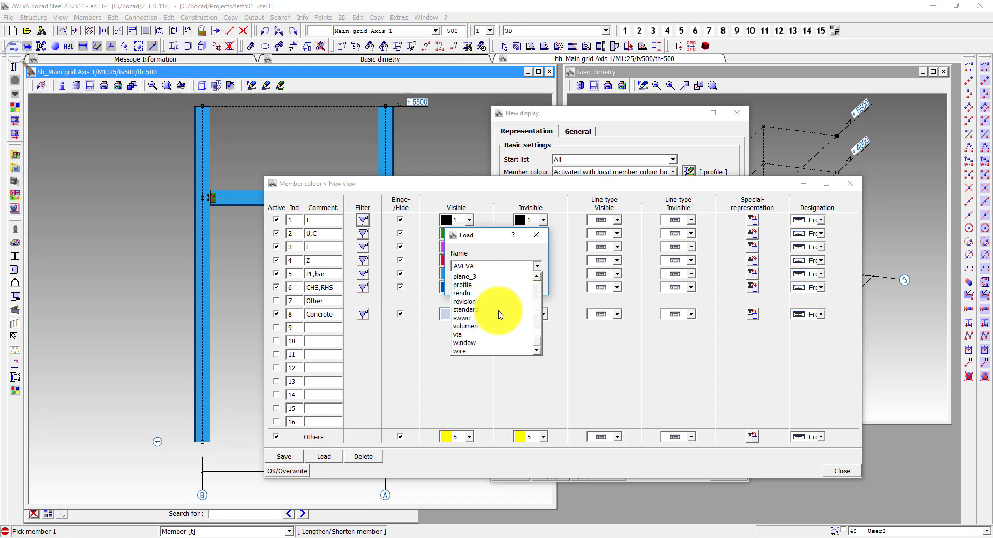
left_click(491, 351)
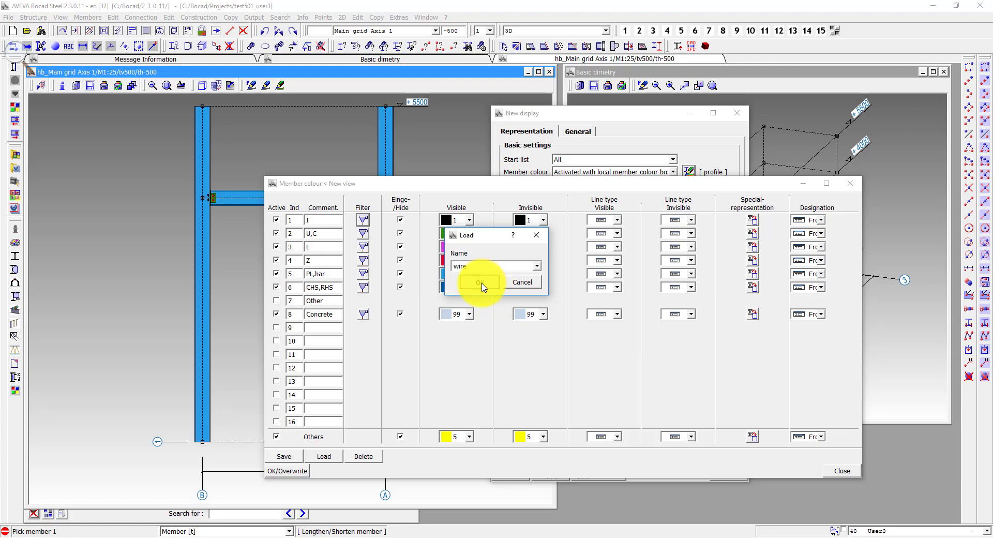
left_click(480, 282)
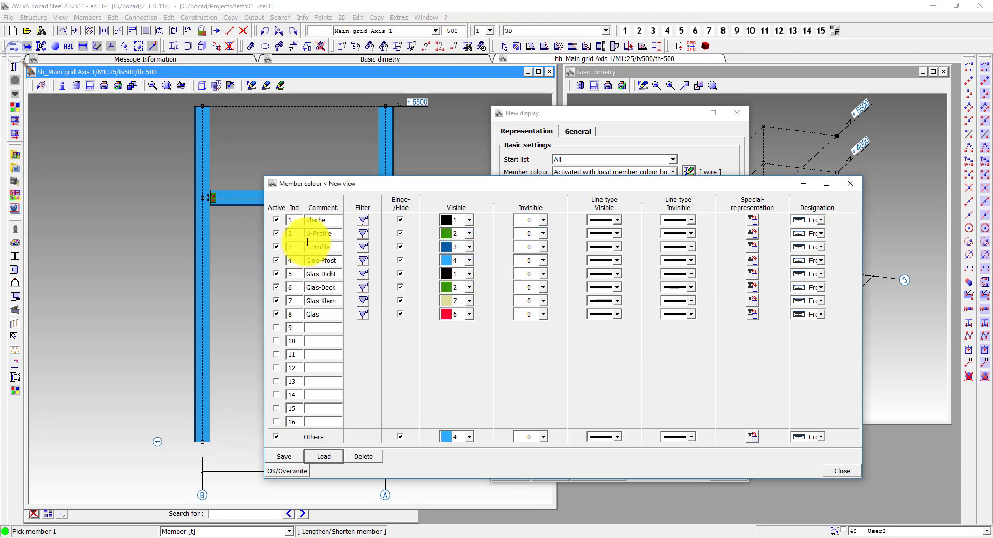
Deactivate colour rows 2–8, leaving only the first row active
left_click(276, 314)
left_click(275, 301)
left_click(276, 273)
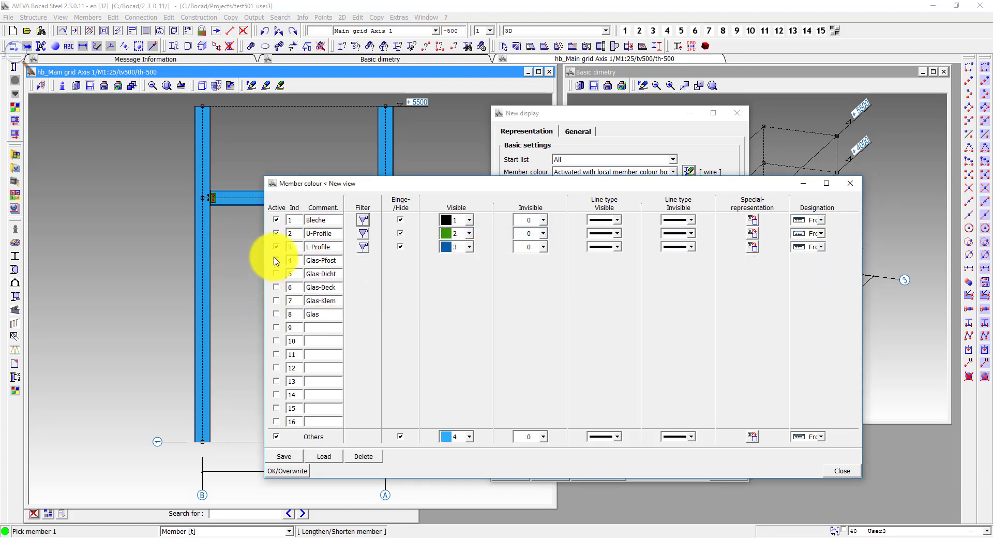
left_click(276, 247)
Set the first colour rule (Egon) to filter members by shared-work owner
double_click(320, 220)
type("Egon")
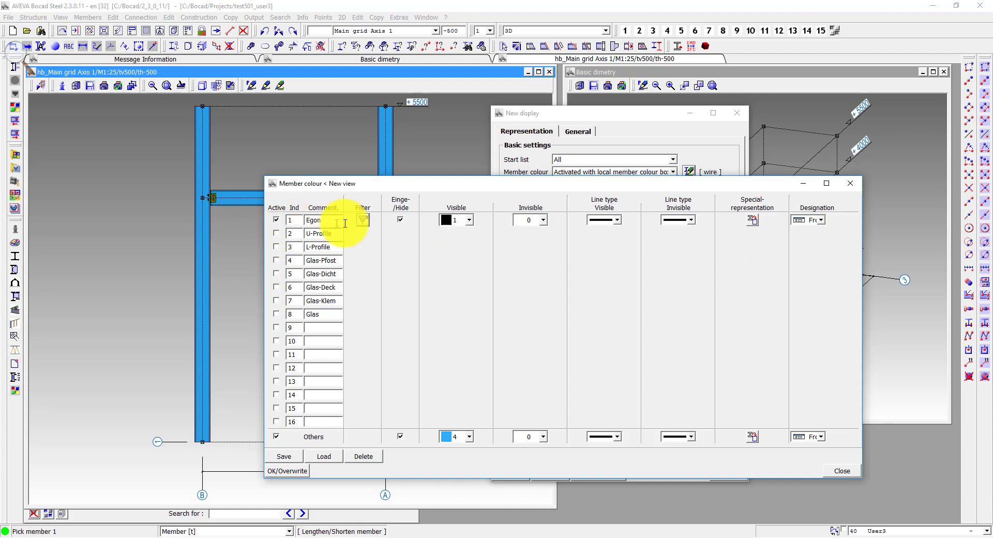
left_click(363, 221)
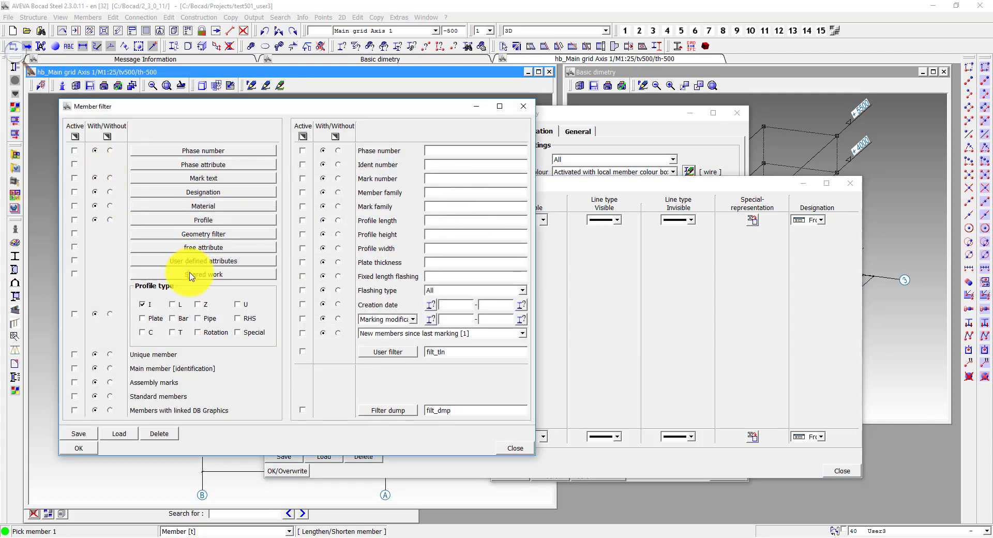
left_click(195, 280)
left_click(139, 151)
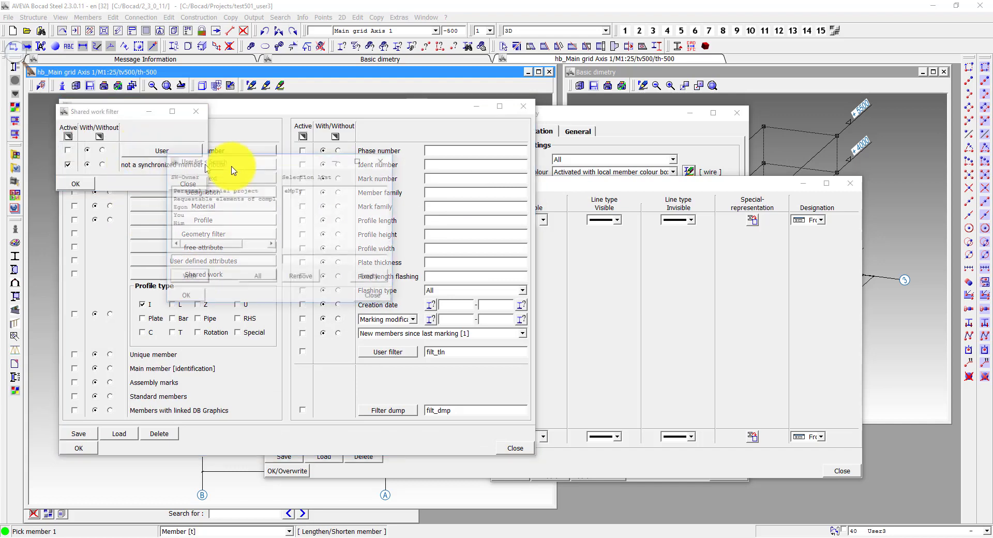
left_click(202, 208)
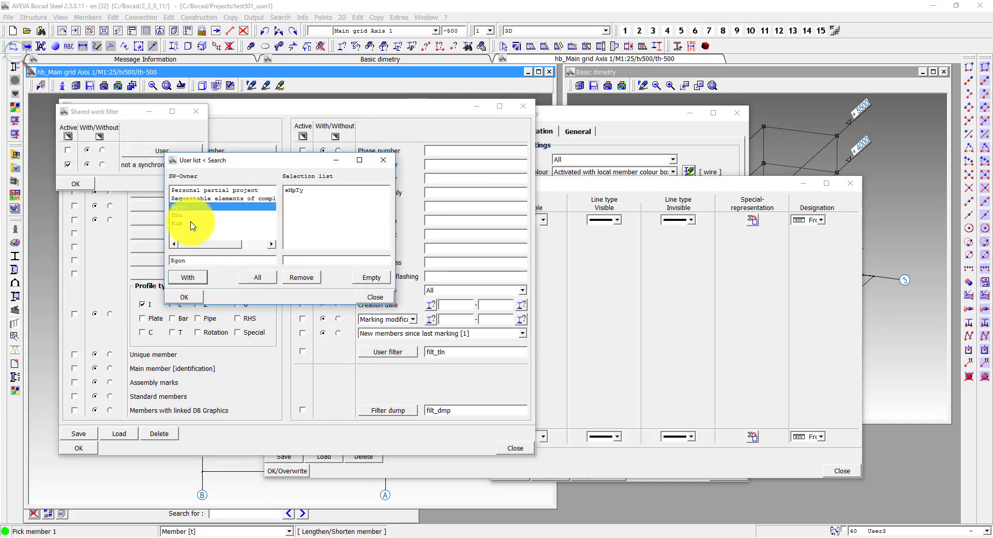
left_click(184, 298)
left_click(68, 150)
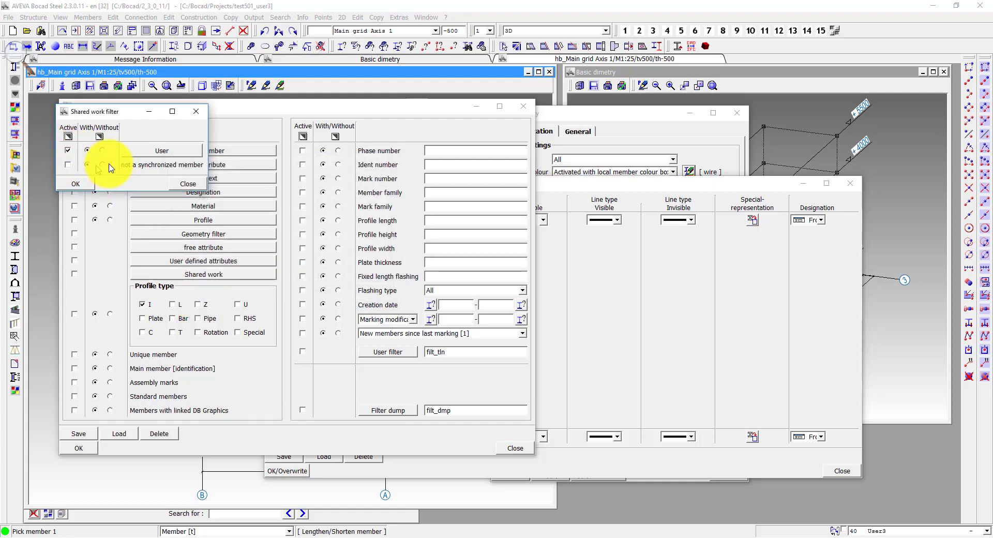
left_click(83, 184)
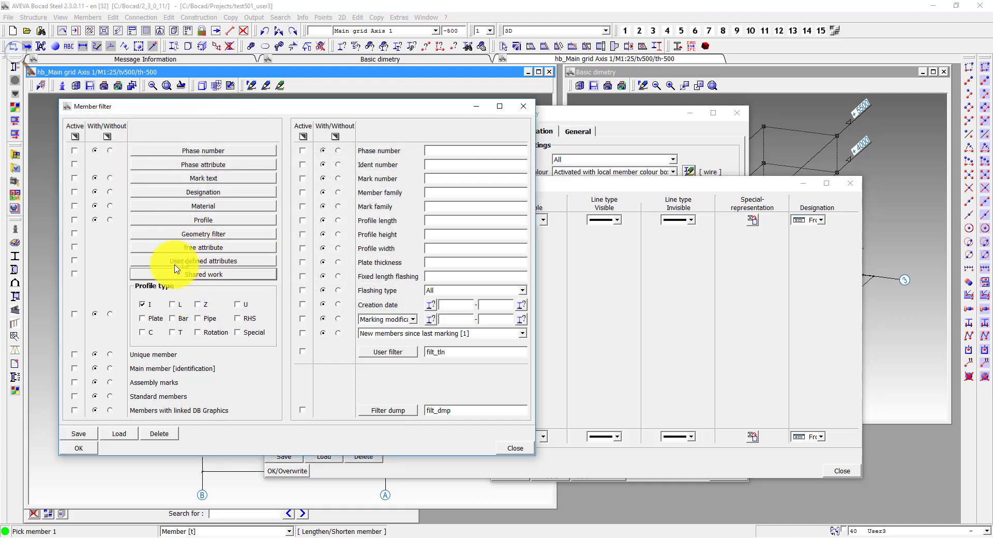
left_click(76, 276)
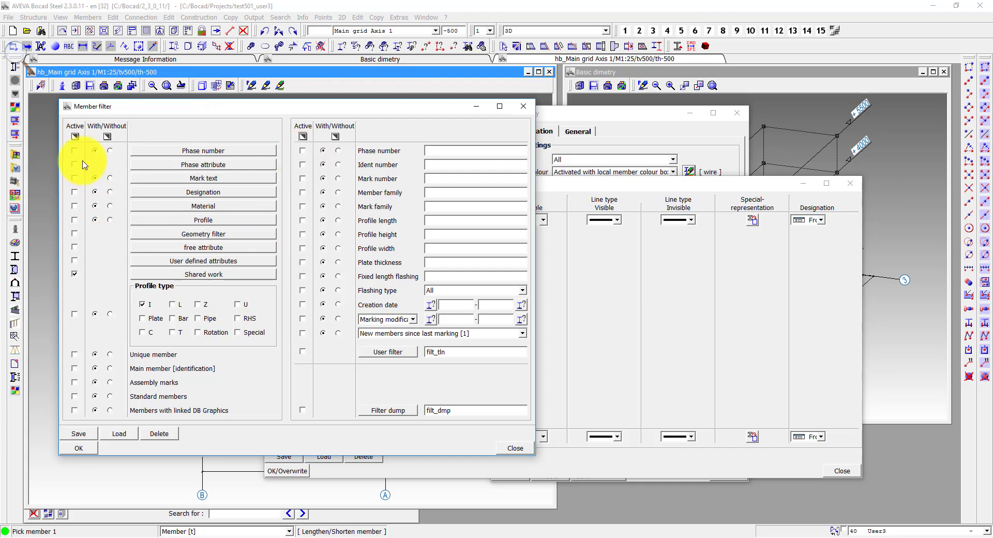
left_click(69, 444)
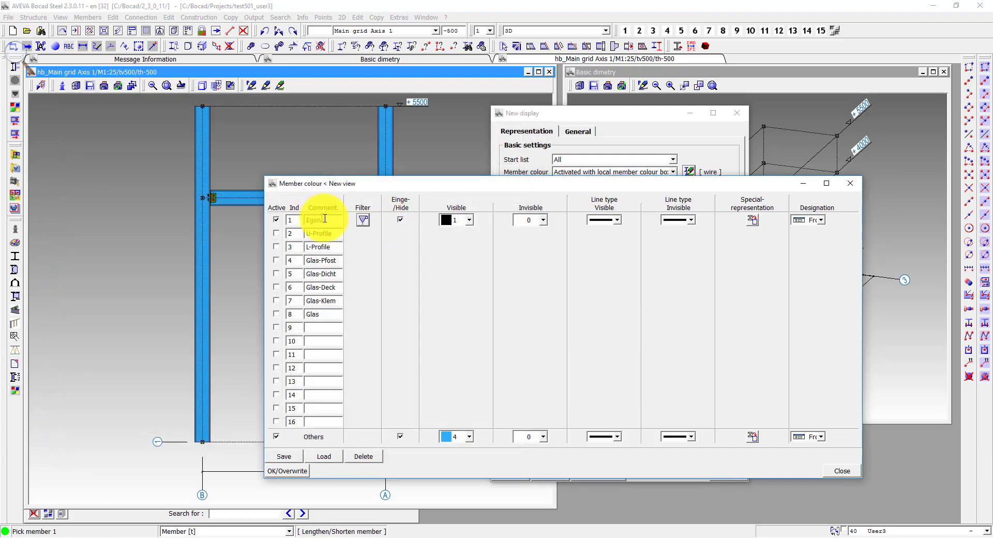
Make rule 1 green (colour 2) with both line types From window, then activate row 2
left_click(444, 222)
left_click(460, 243)
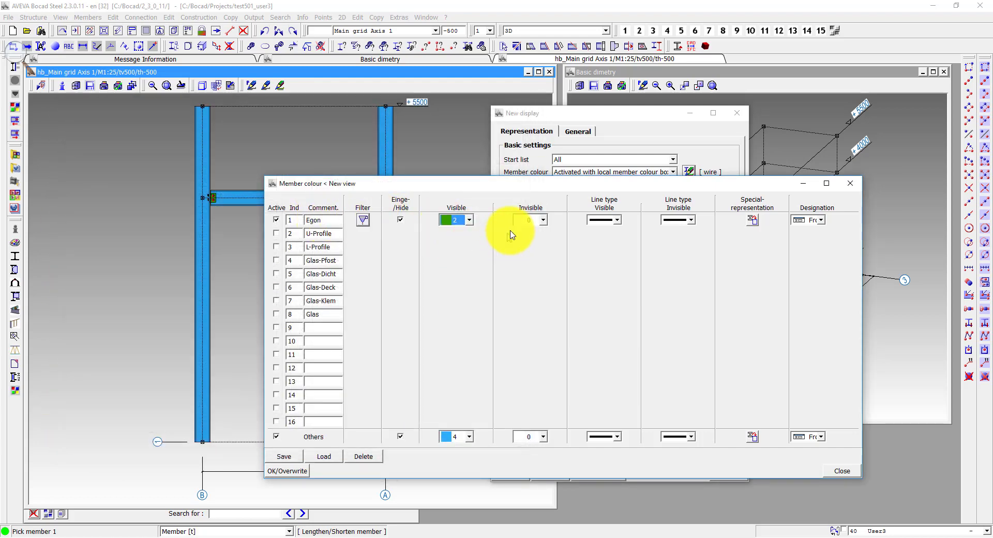
left_click(533, 220)
left_click(532, 242)
left_click(605, 219)
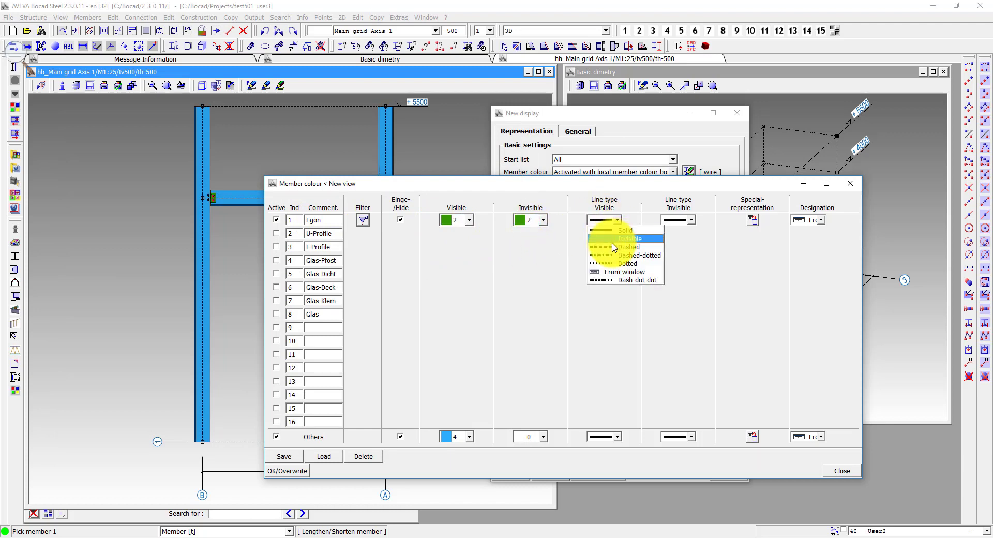
left_click(610, 271)
left_click(677, 220)
left_click(688, 272)
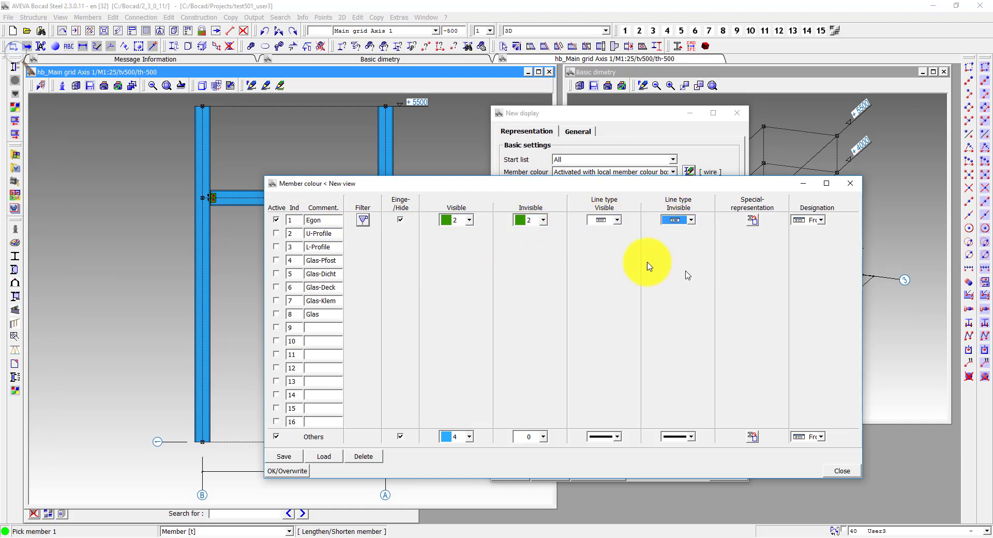
left_click(277, 233)
left_click(316, 234)
type("You")
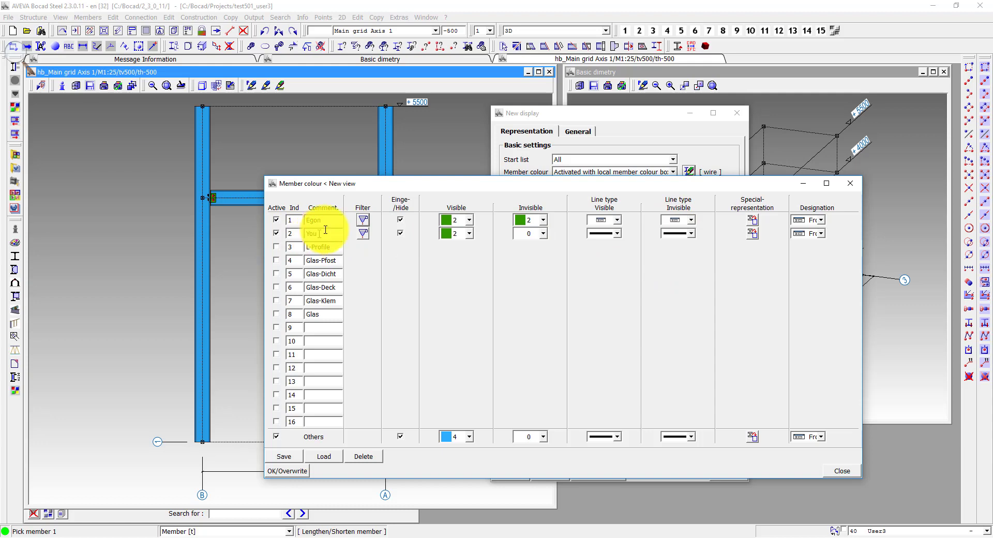
Filter the second colour rule to shared-work members owned by user You
left_click(369, 237)
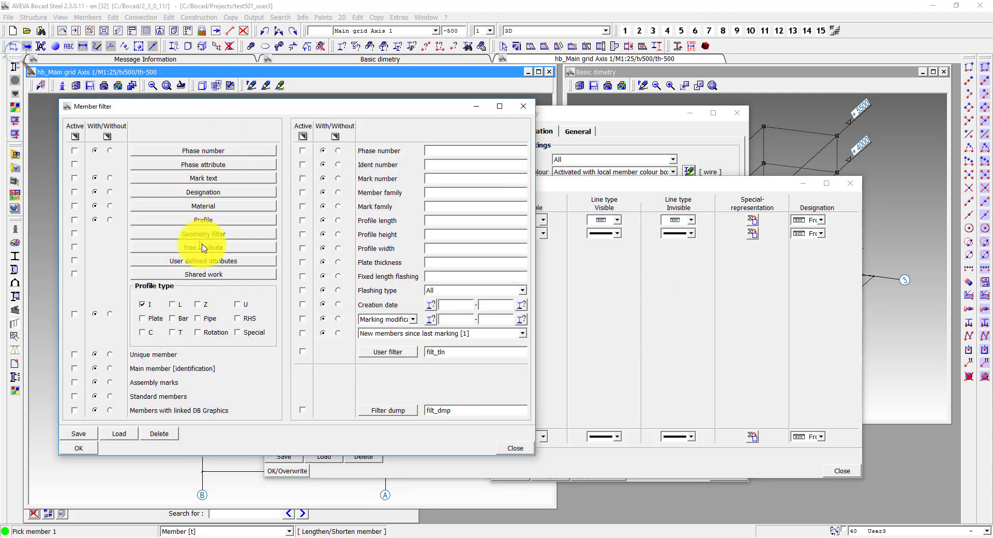
left_click(235, 275)
left_click(153, 152)
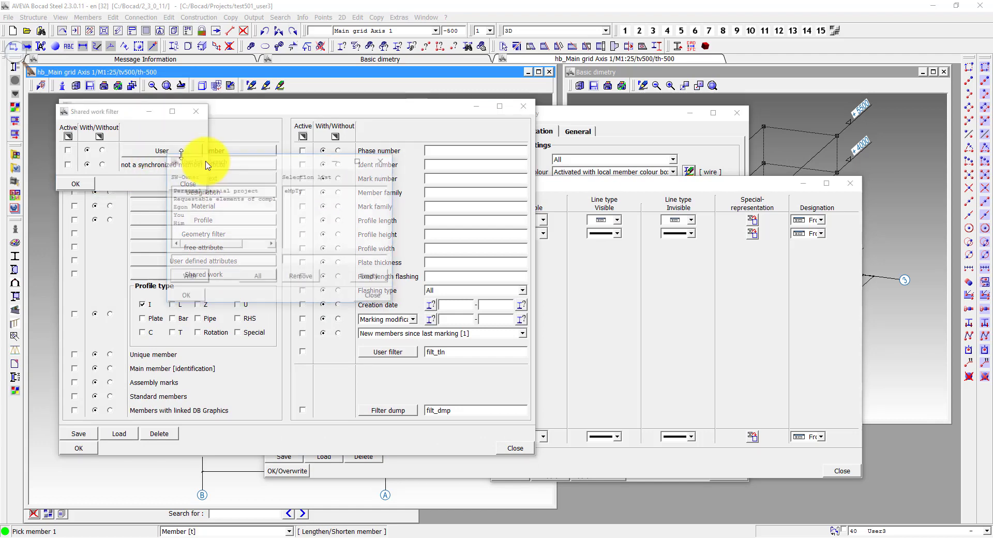
left_click(184, 297)
left_click(76, 183)
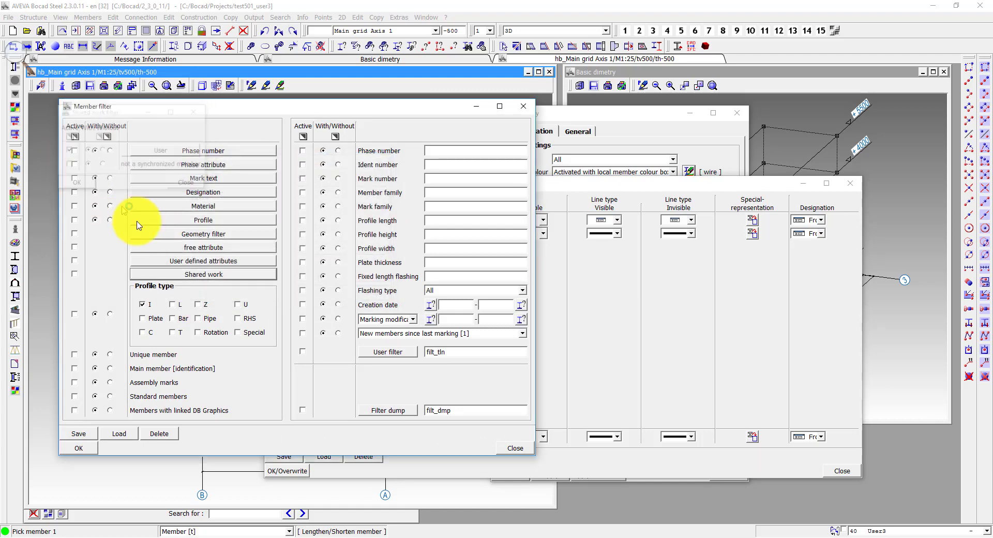
left_click(74, 274)
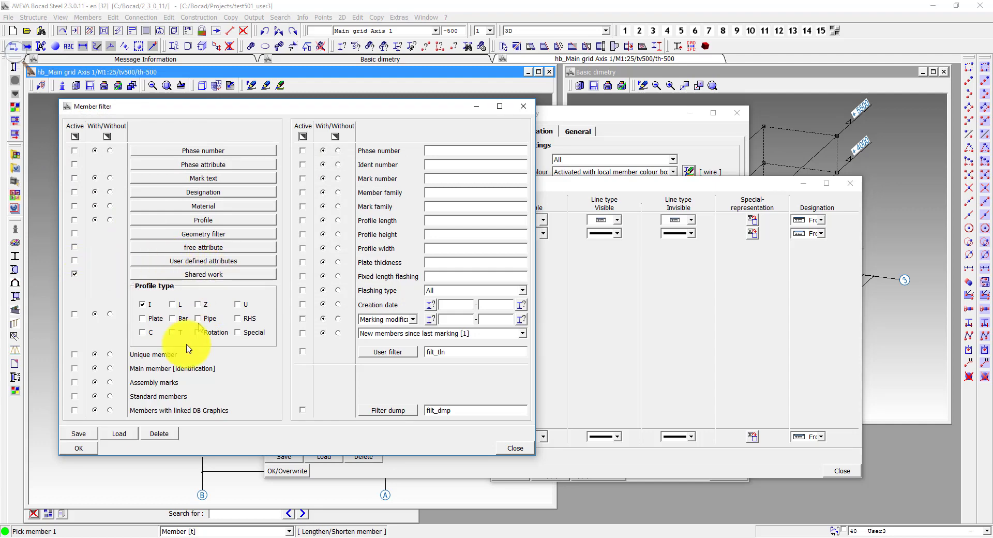
left_click(88, 447)
Make rule 2 yellow (colour 5) with both line types From window
left_click(454, 221)
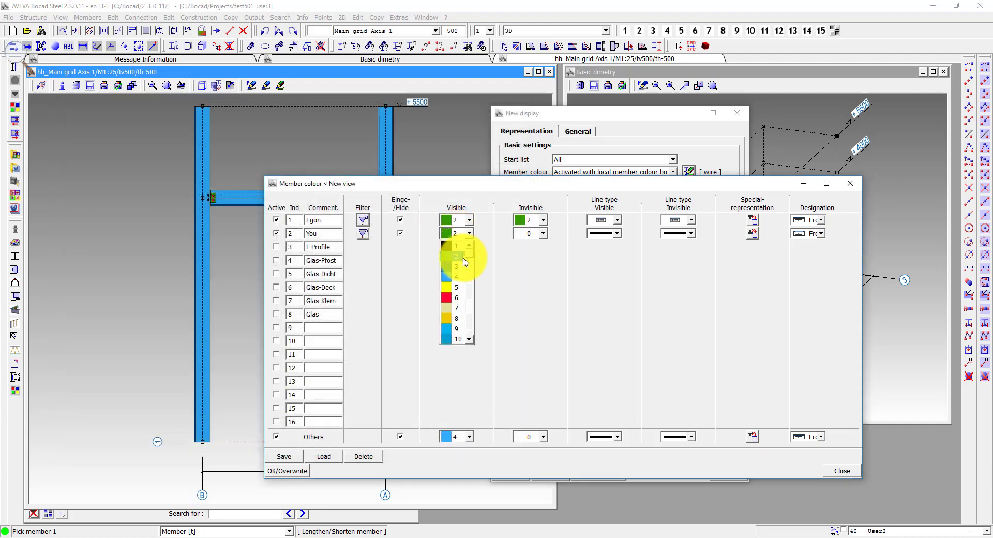
left_click(464, 291)
left_click(527, 234)
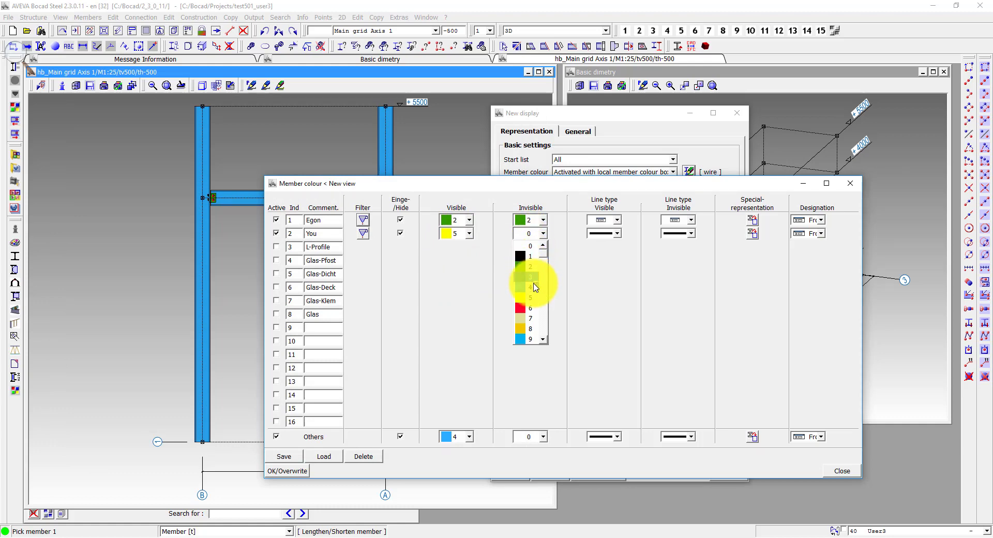
left_click(525, 290)
left_click(603, 234)
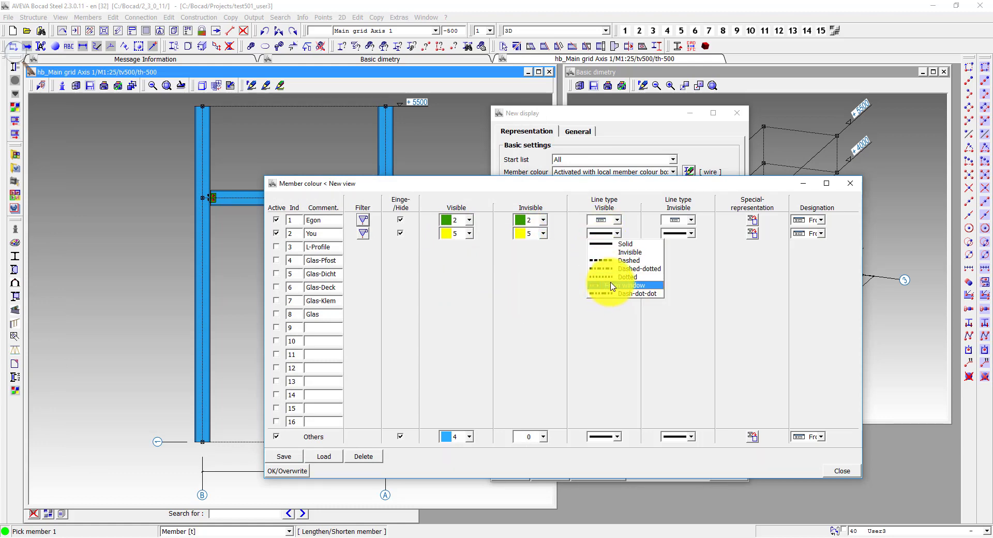
left_click(610, 285)
left_click(678, 233)
left_click(676, 286)
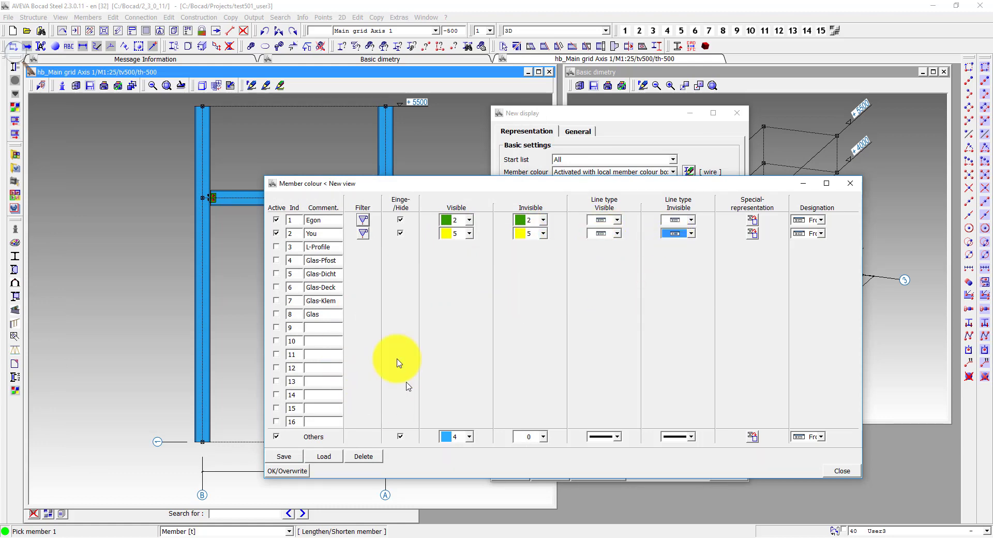
Draw other members with blue (colour 4) hidden lines and line types From window
left_click(530, 437)
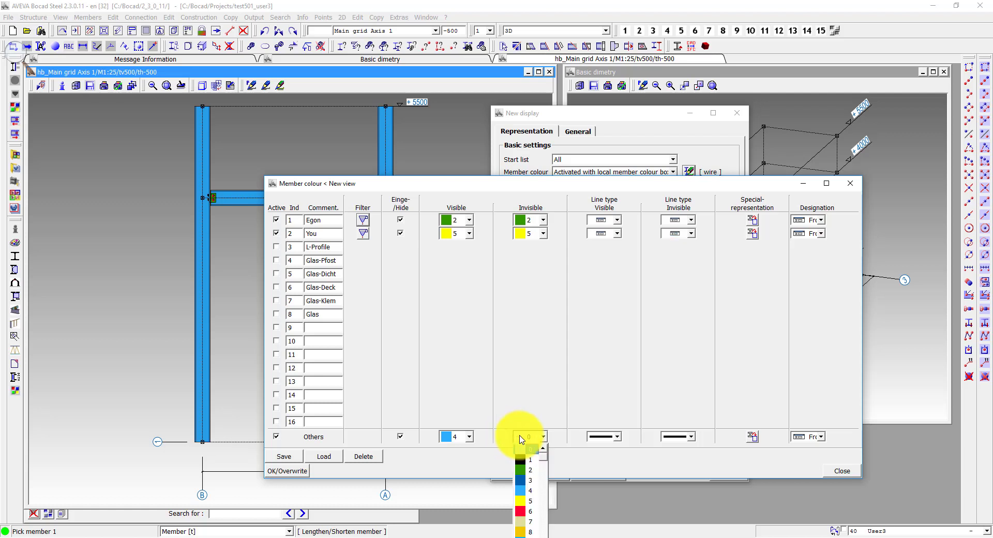
left_click(525, 473)
left_click(613, 440)
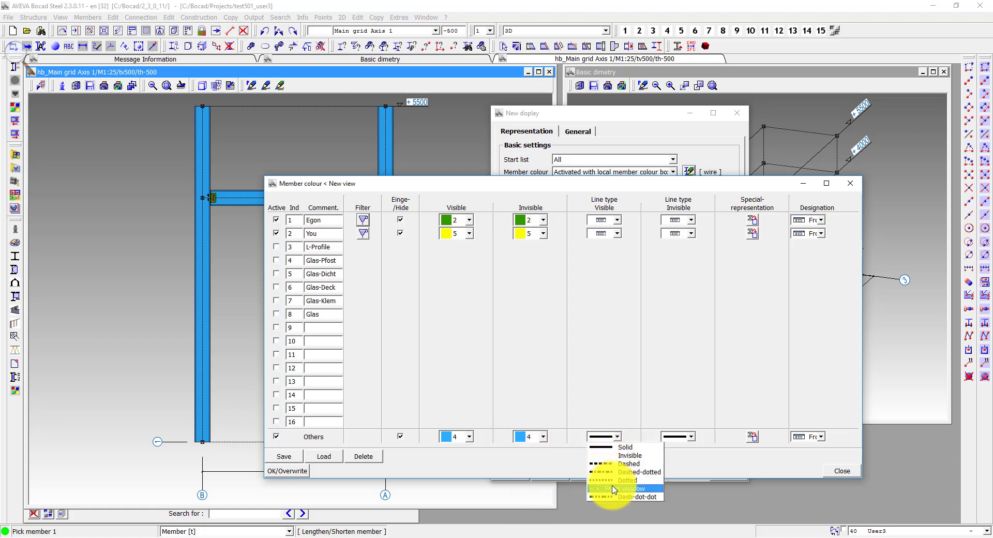
left_click(603, 491)
left_click(689, 441)
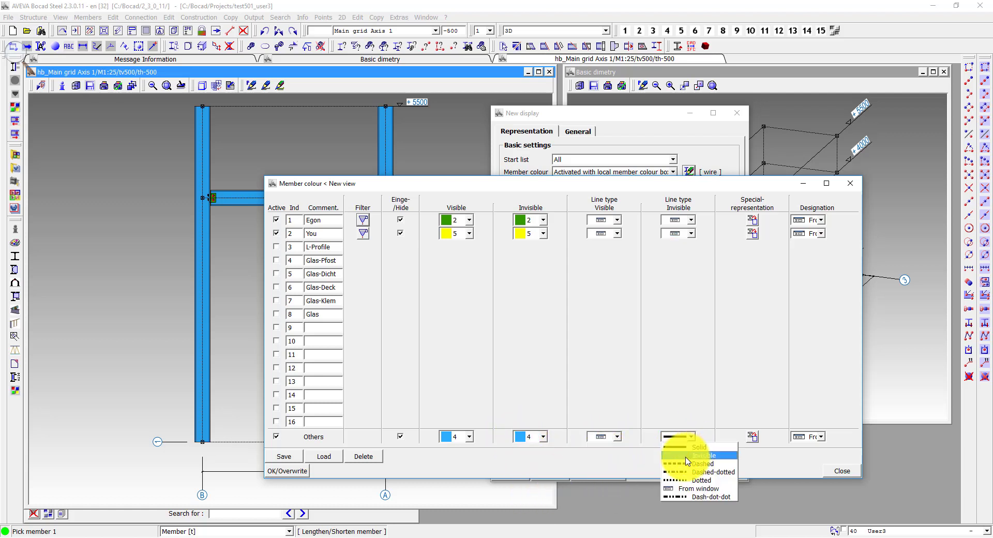
left_click(683, 491)
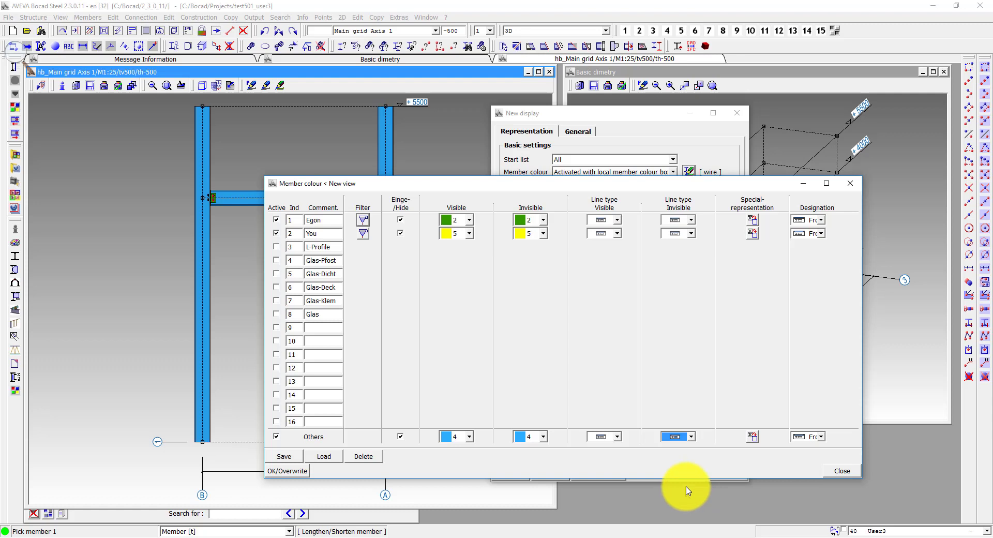
Save the colour scheme as 'shared' and apply the new display
left_click(272, 457)
type("shared")
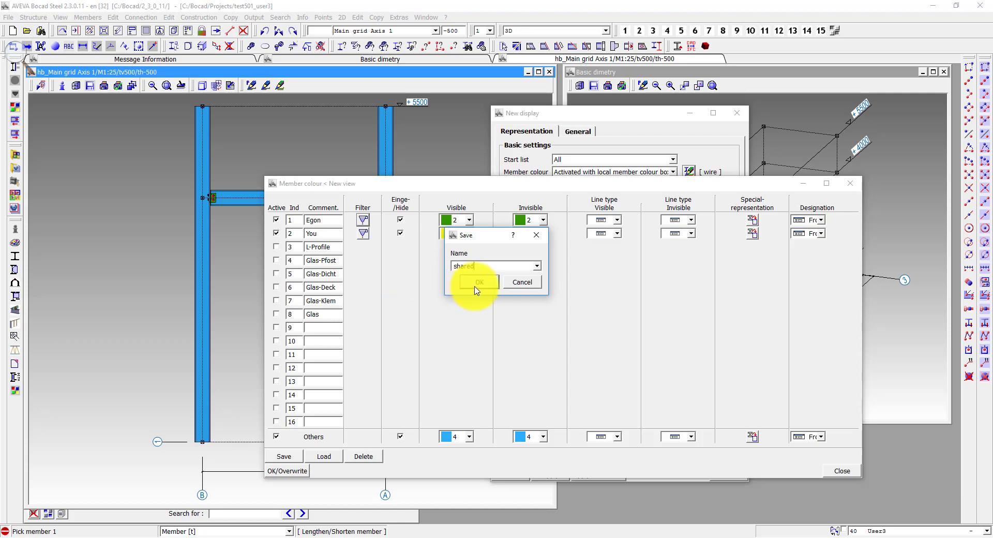
left_click(477, 283)
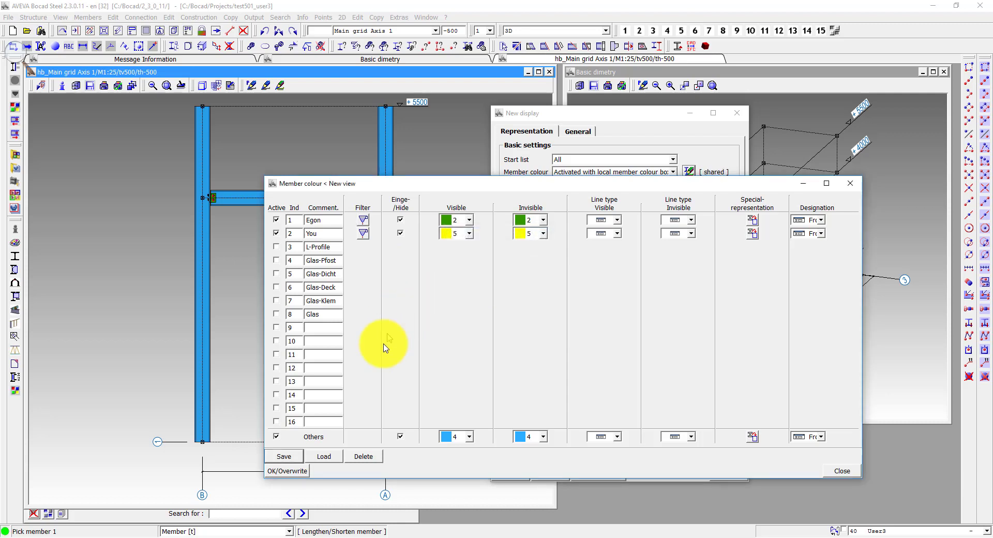
left_click(293, 473)
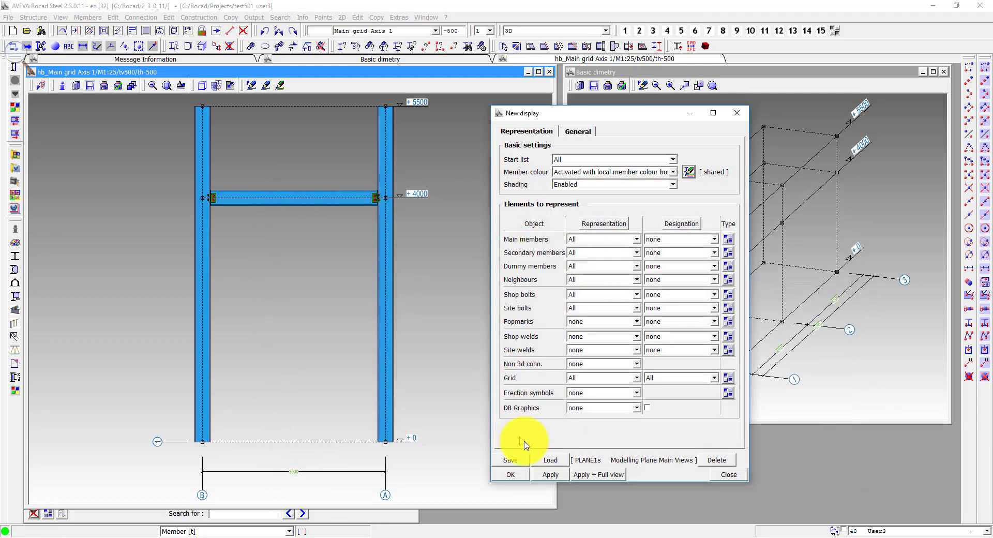
left_click(512, 533)
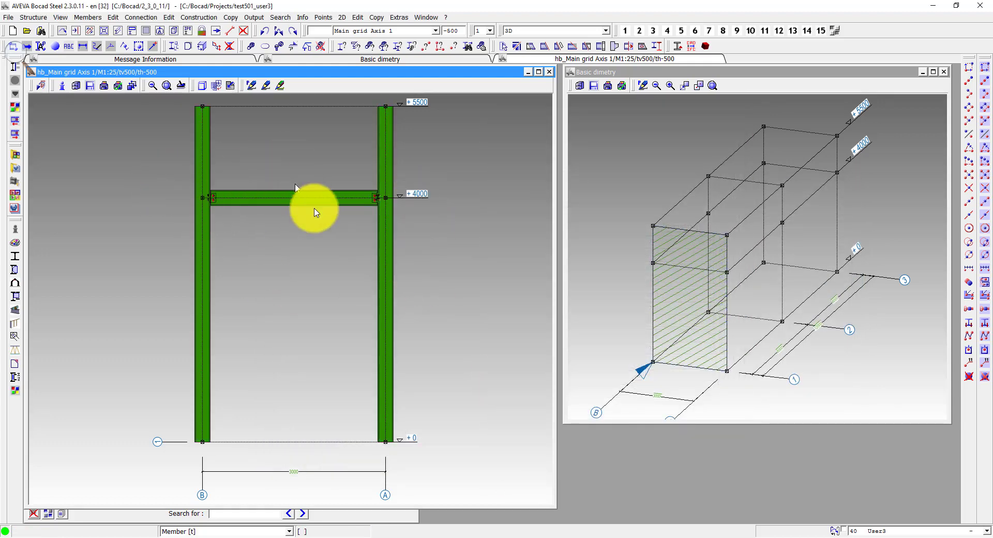
Divide both columns into points from their top nodes down to their bases
left_click(969, 268)
left_click(386, 198)
left_click(387, 419)
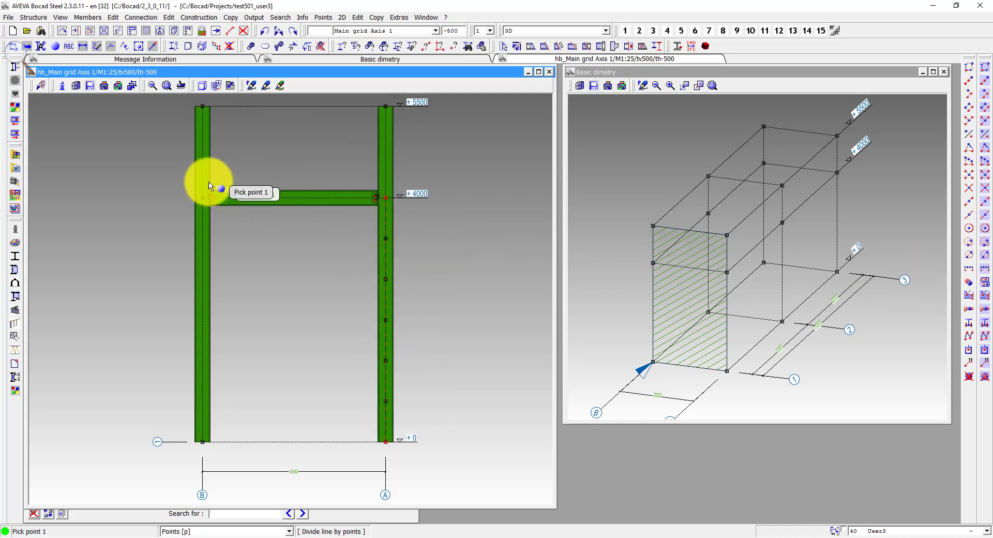
left_click(203, 198)
left_click(202, 439)
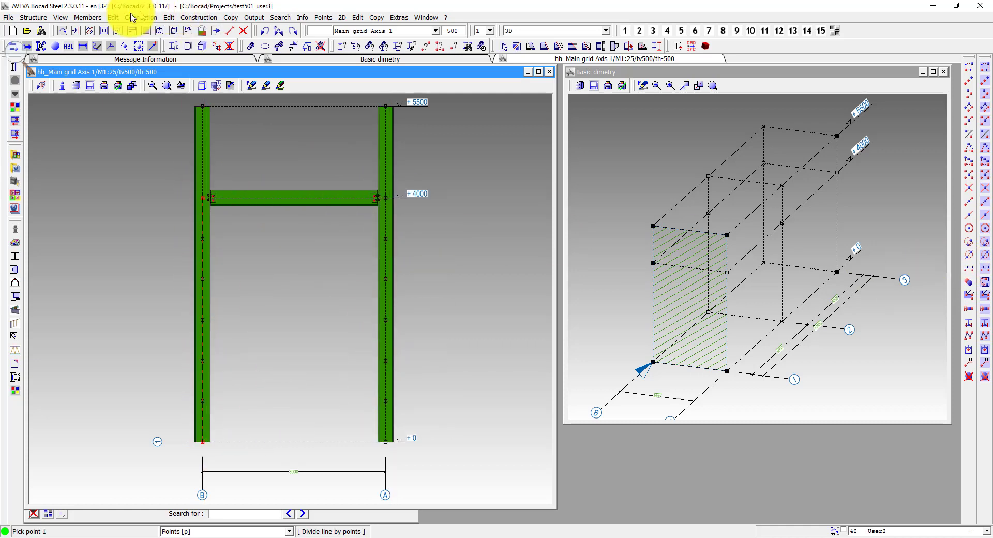
Create a standard profile beam between the two columns below the existing beam
left_click(86, 18)
left_click(41, 29)
left_click(202, 279)
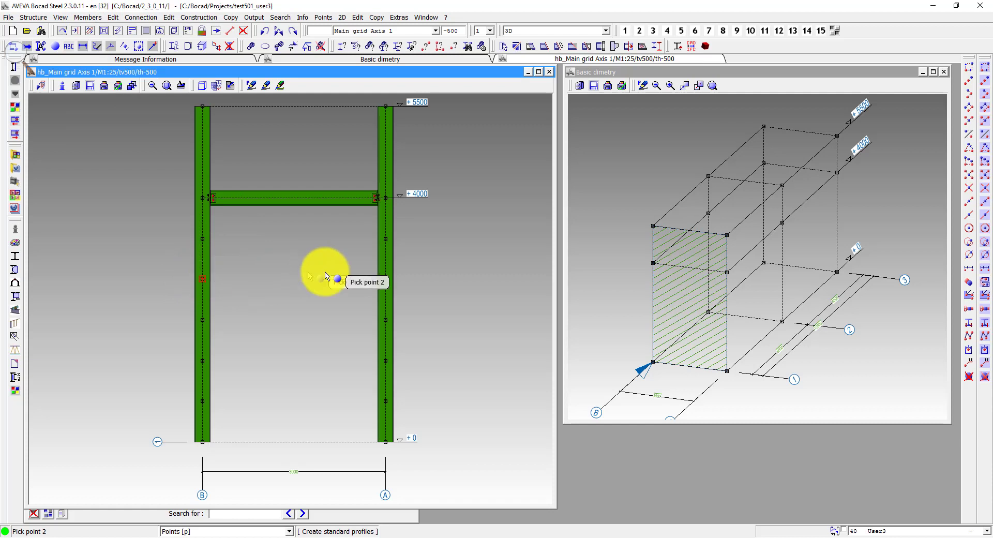
left_click(386, 280)
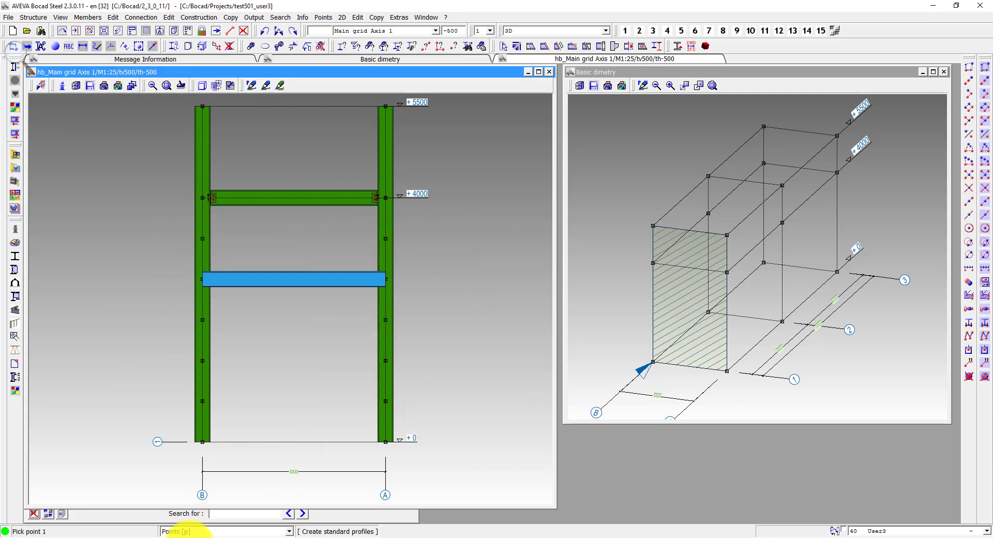
Check the other user's session, then return to this user's session
left_click(189, 535)
left_click(161, 504)
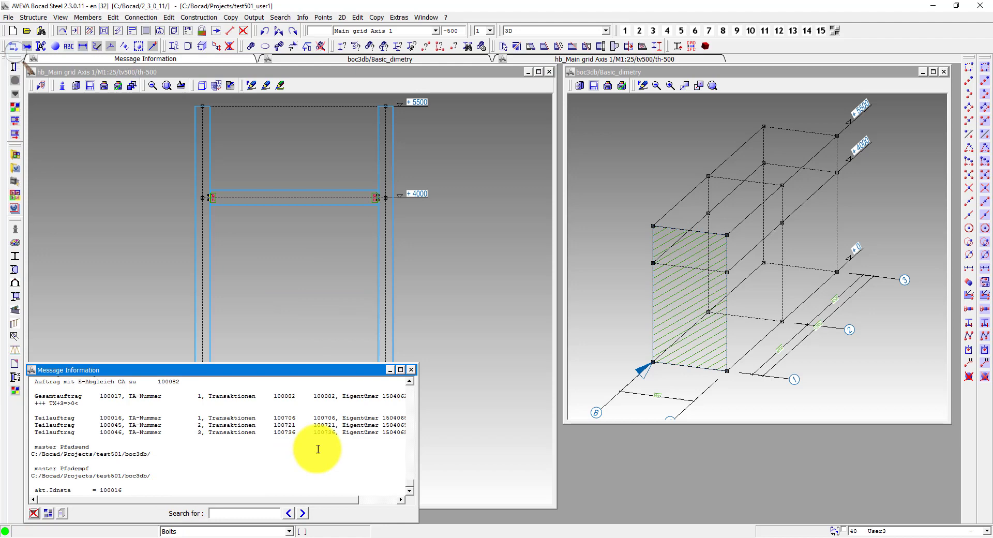
left_click(263, 332)
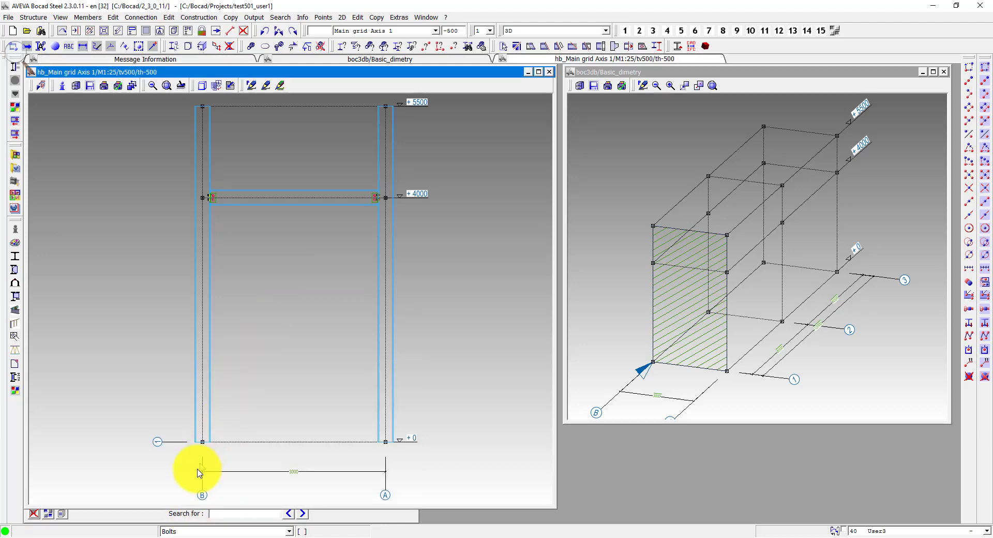
left_click(189, 536)
left_click(251, 499)
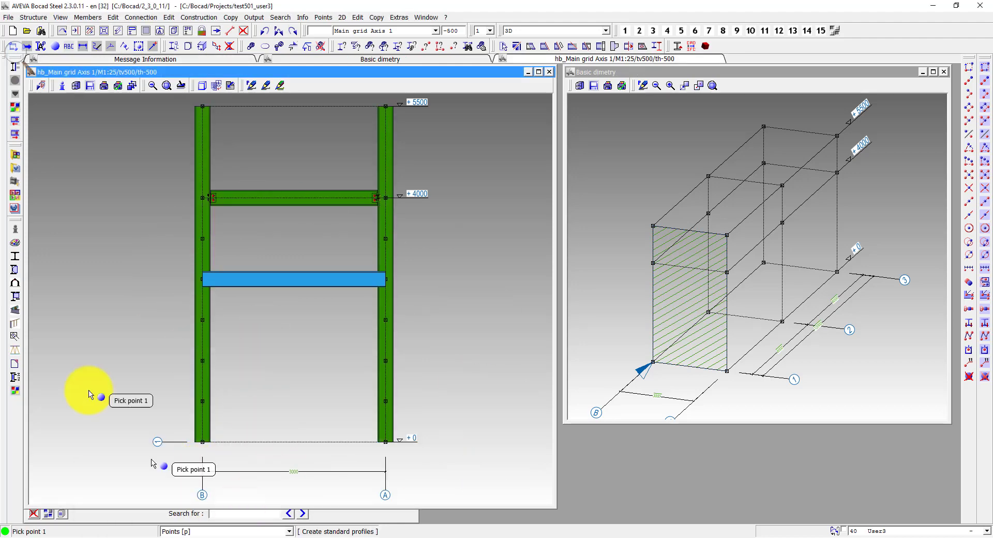
Synchronize with this partial model via the shared-work commands
left_click(9, 17)
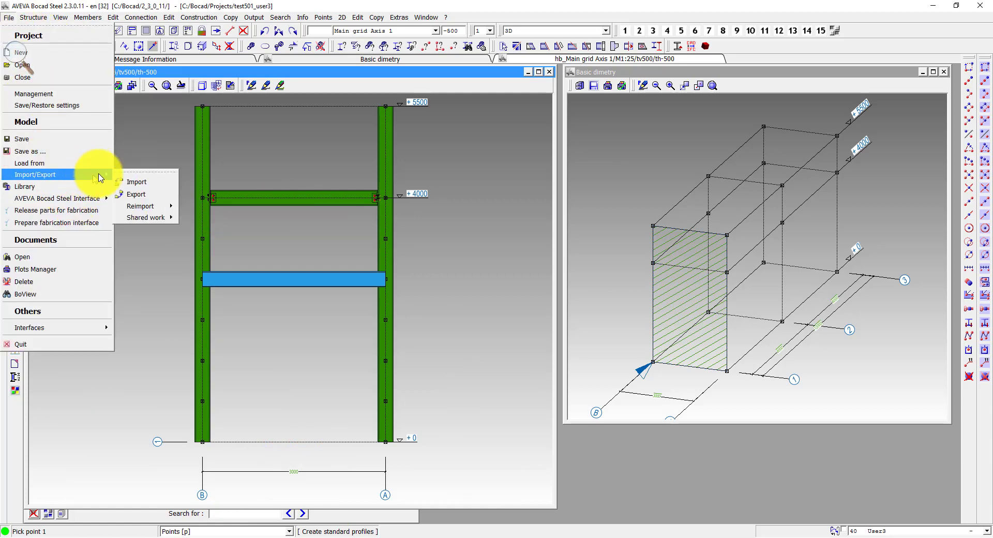
left_click(220, 302)
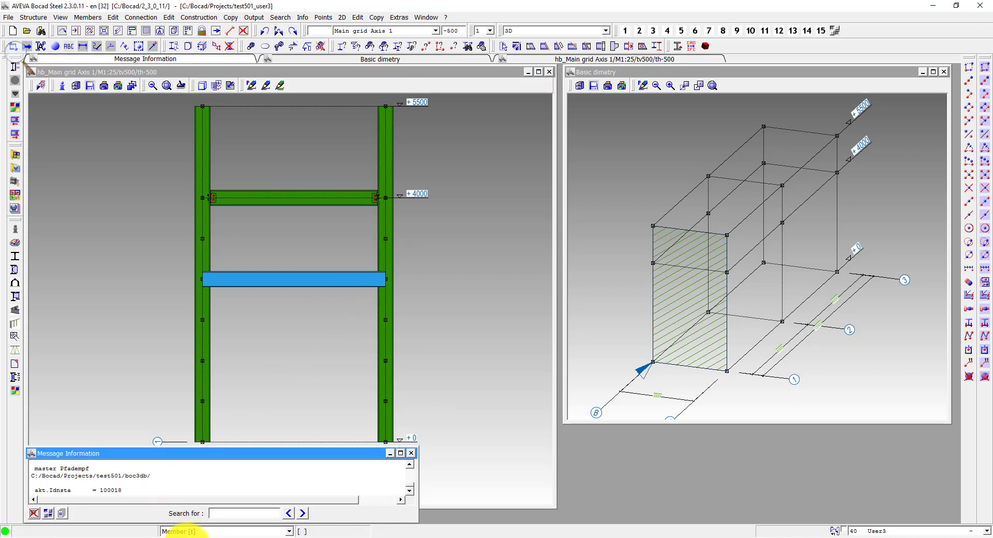
left_click(155, 492)
Synchronize with the partial model, review the Message Information log, and shrink its window
left_click(9, 18)
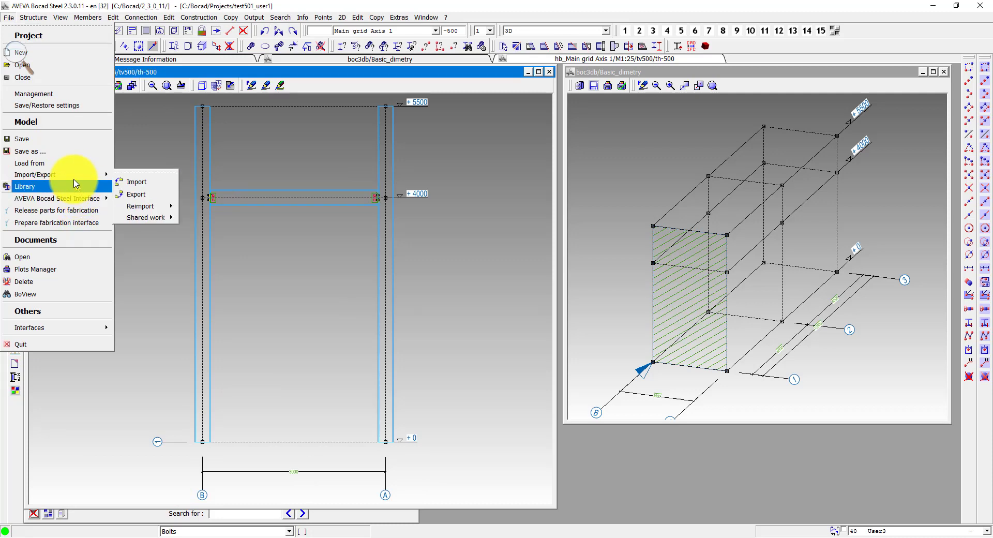
mouse_move(146, 217)
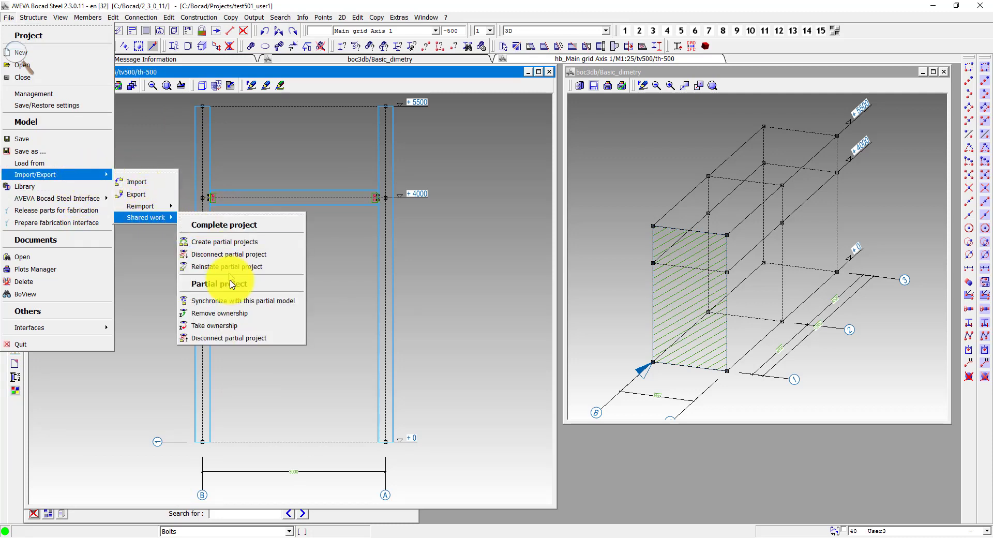
left_click(238, 306)
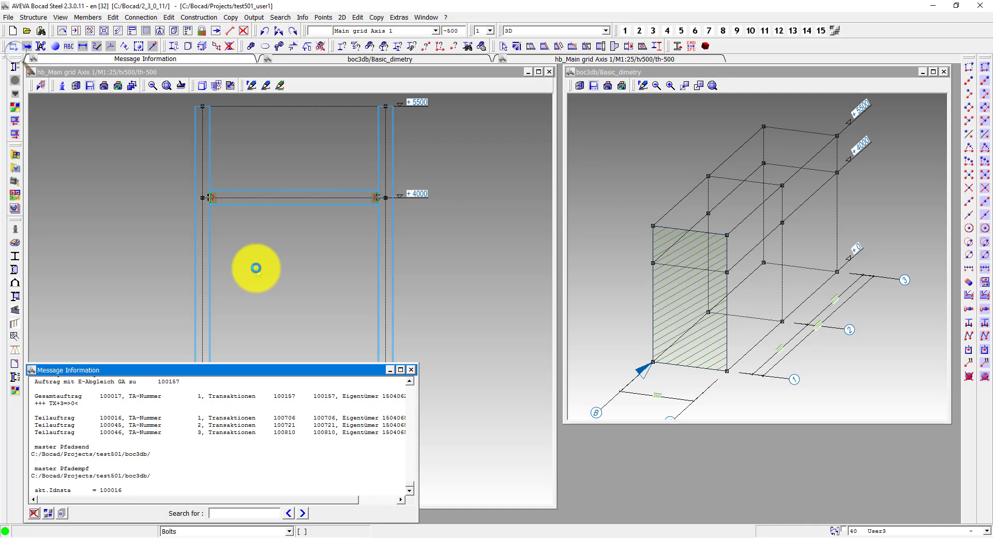
left_click(268, 104)
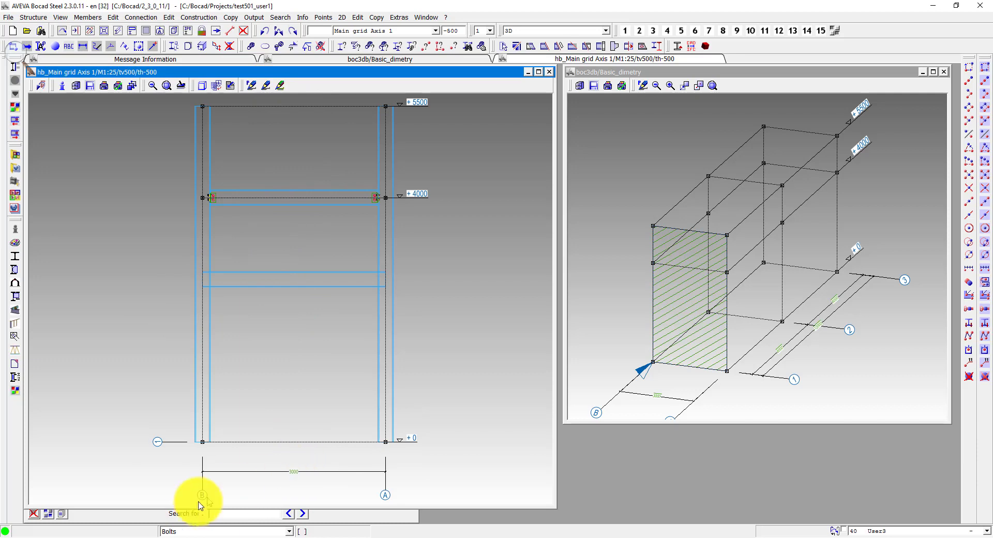
left_click(184, 513)
double_click(114, 454)
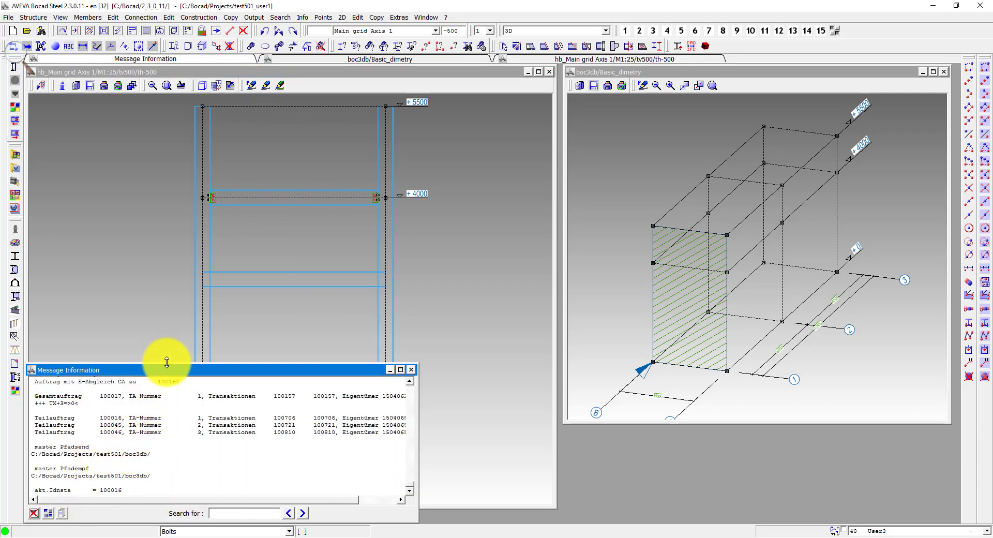
left_click_drag(167, 362, 171, 470)
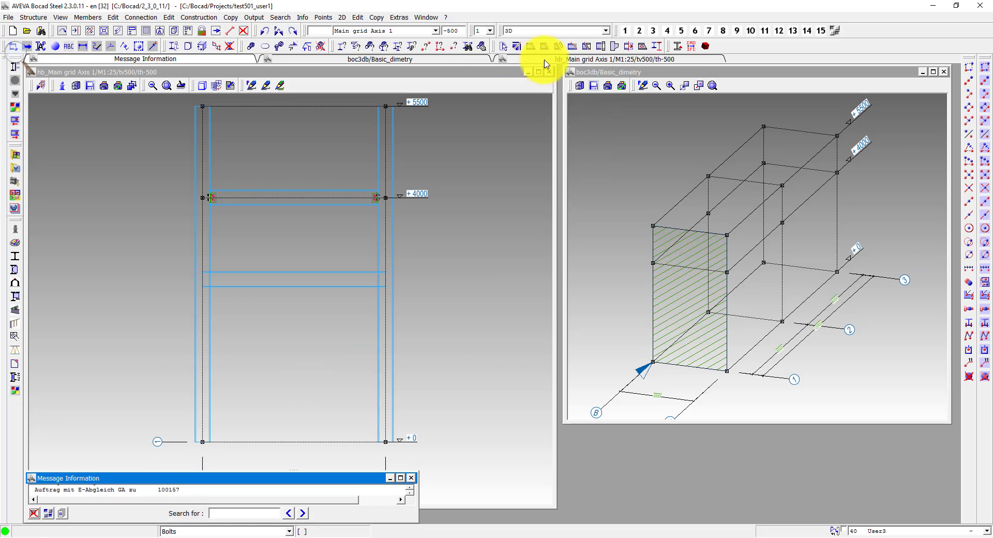
Lengthen the right column upward with Lengthen/Shorten member
left_click(535, 46)
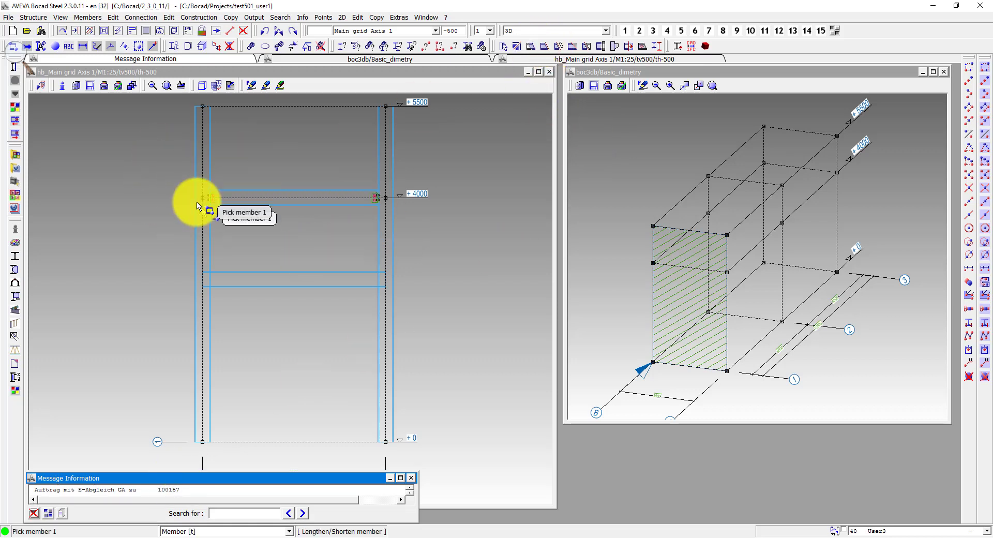
left_click(374, 270)
left_click(392, 127)
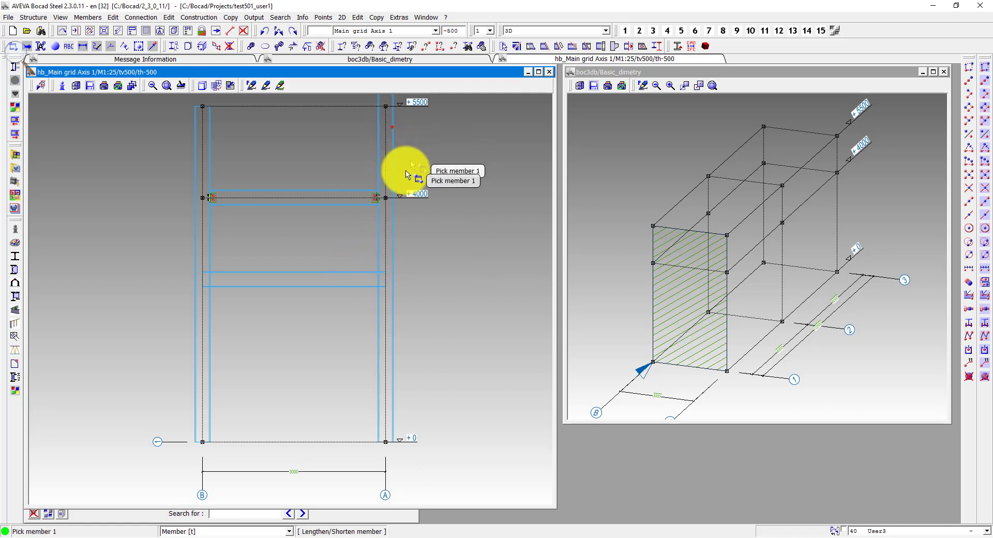
Try lengthening the other user's lower beam and acknowledge the refusal error
left_click(328, 274)
left_click(371, 272)
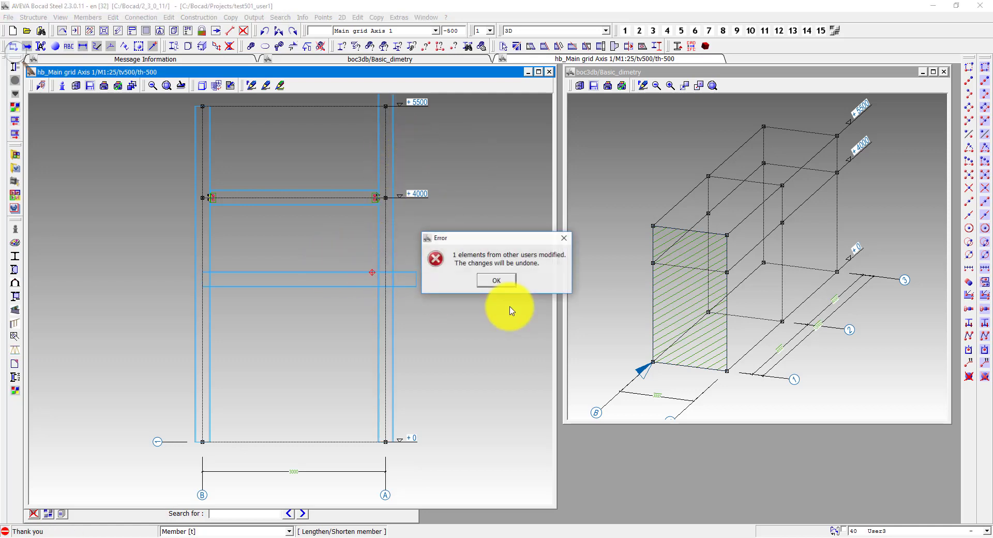
left_click(501, 281)
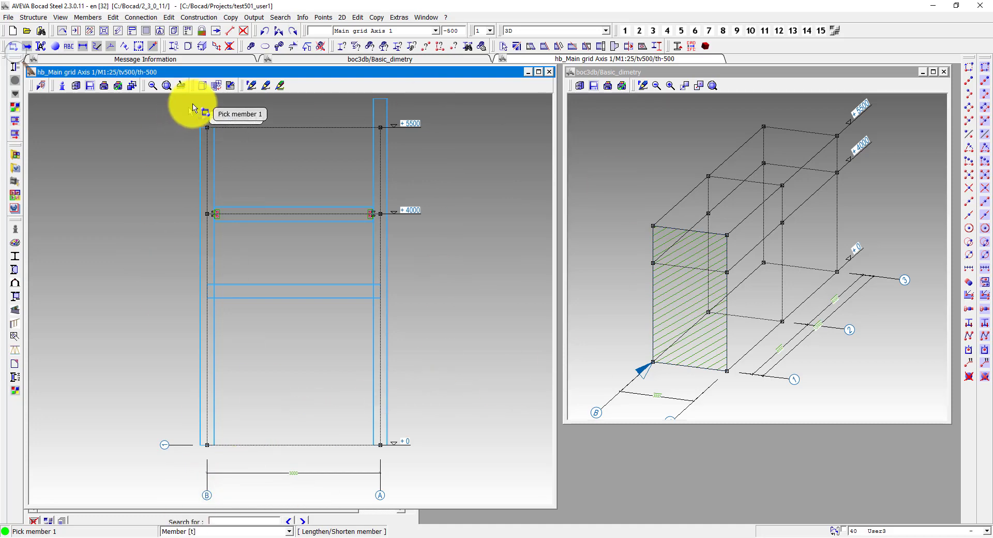
Run advanced marking limited to phase 20 User1 and dismiss the nothing-to-mark error
left_click(254, 18)
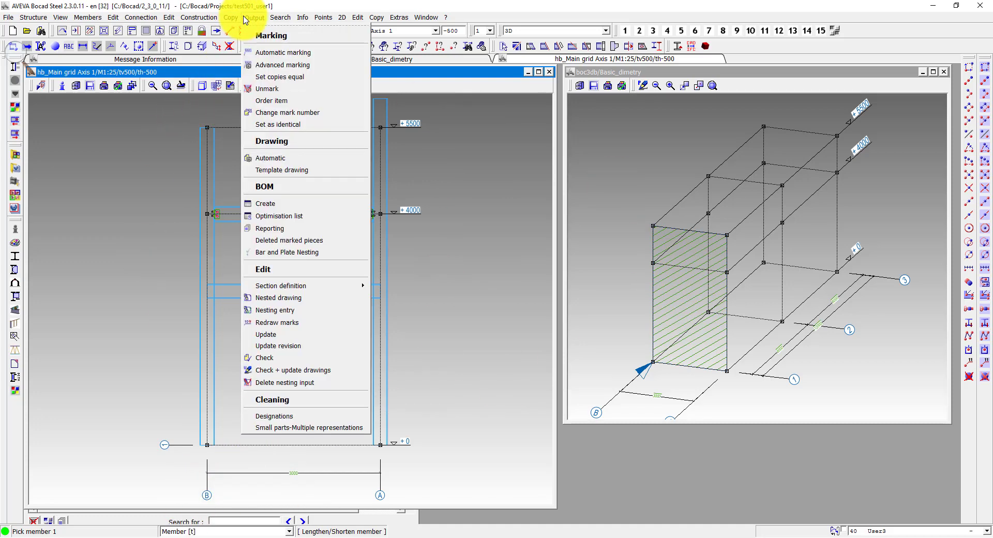
left_click(290, 67)
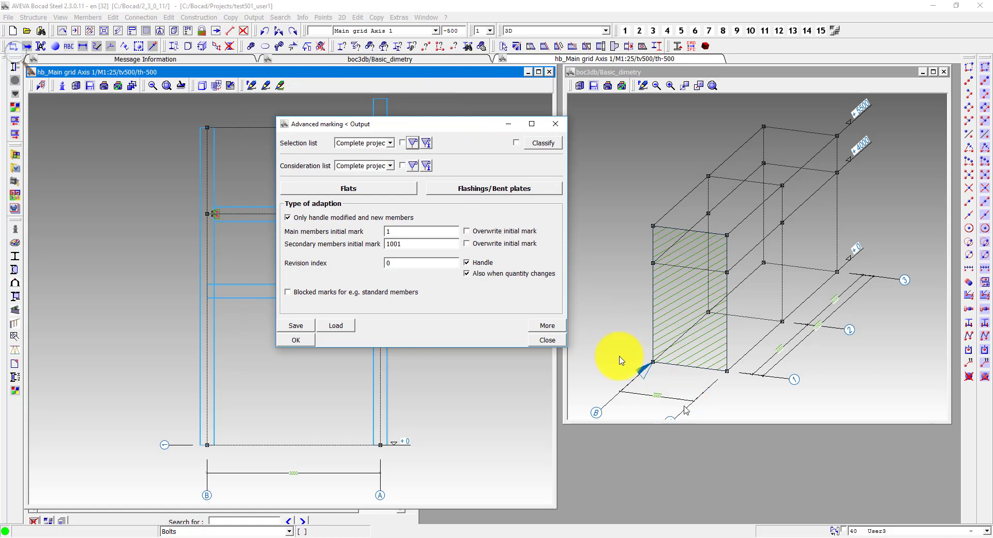
left_click(373, 143)
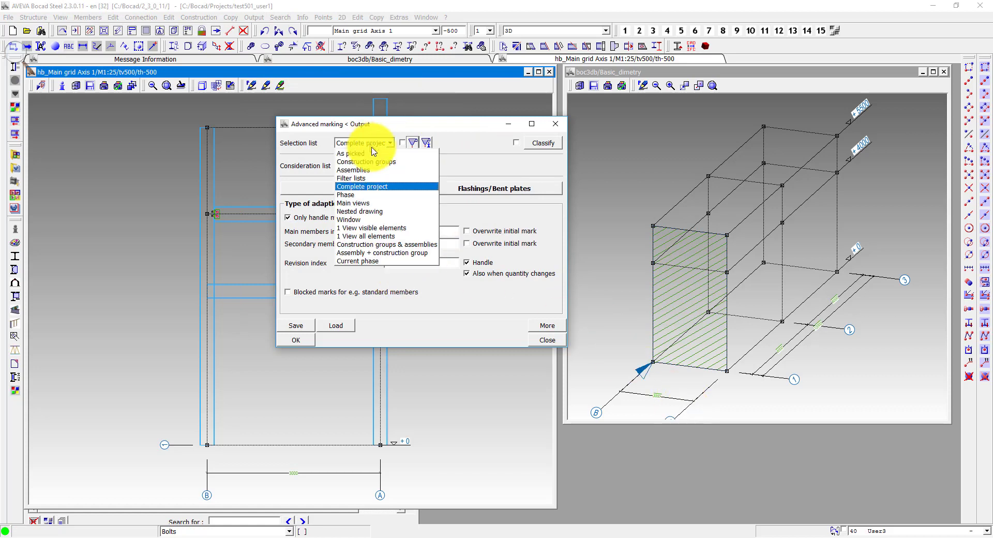
left_click(387, 195)
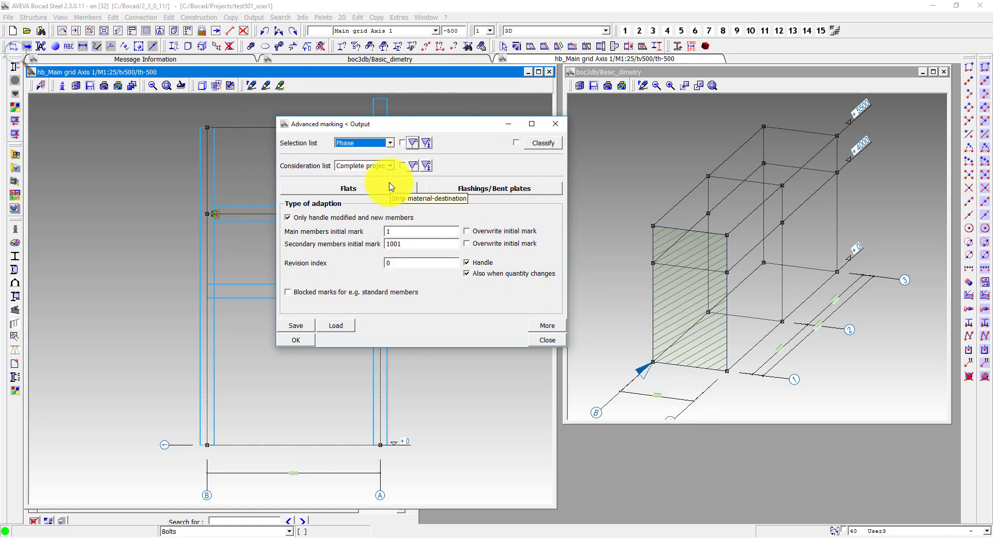
left_click(303, 341)
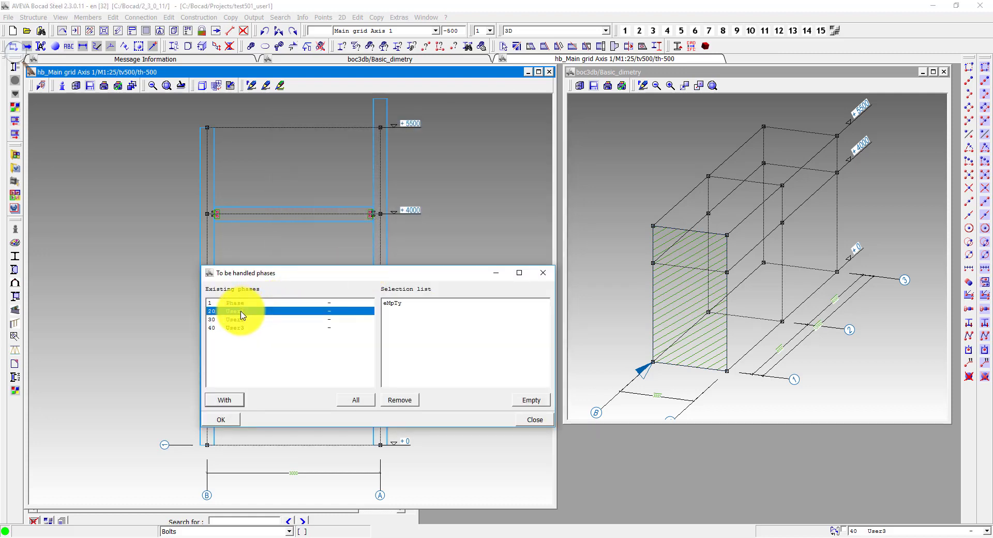
left_click_drag(242, 315, 475, 337)
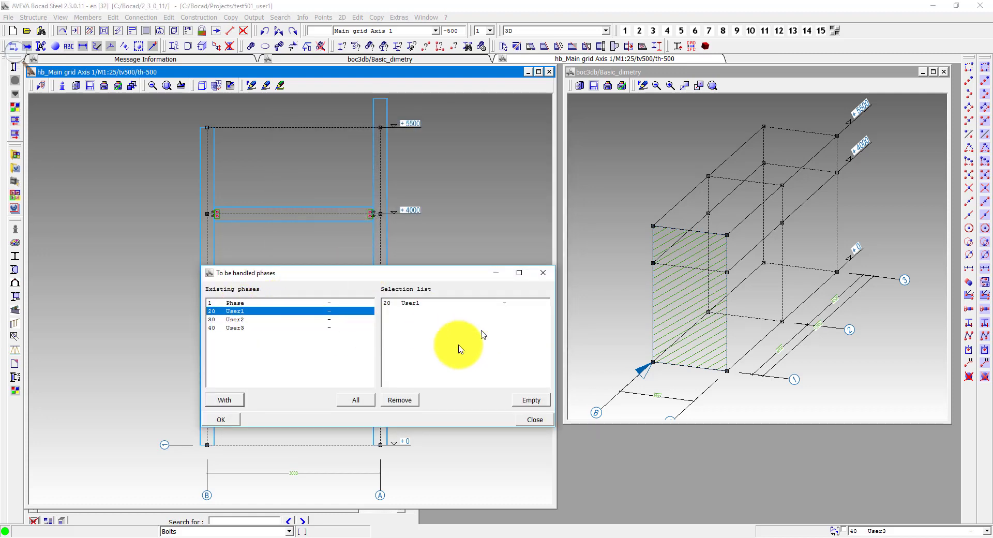
left_click(213, 421)
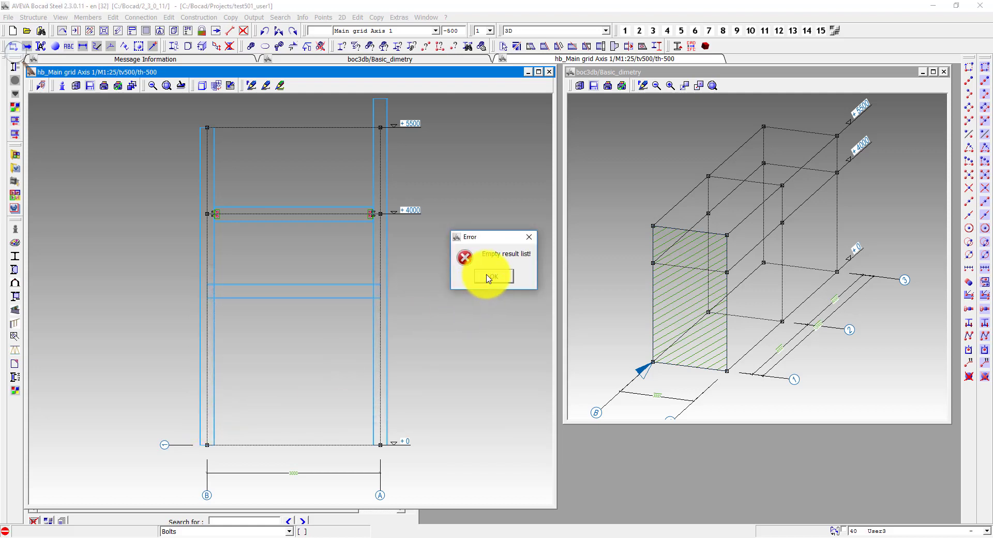
left_click(487, 275)
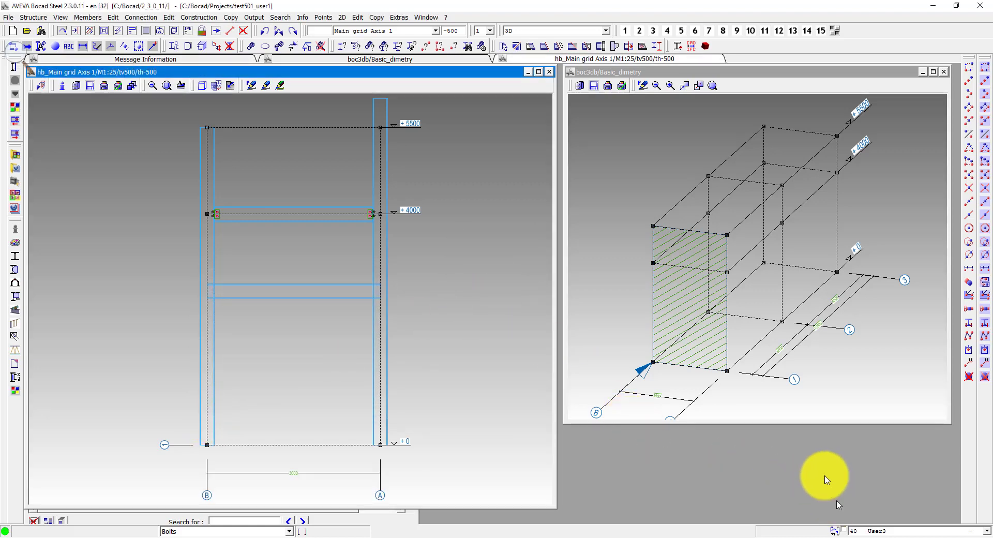
Rerun advanced marking scoped to the complete project
left_click(251, 18)
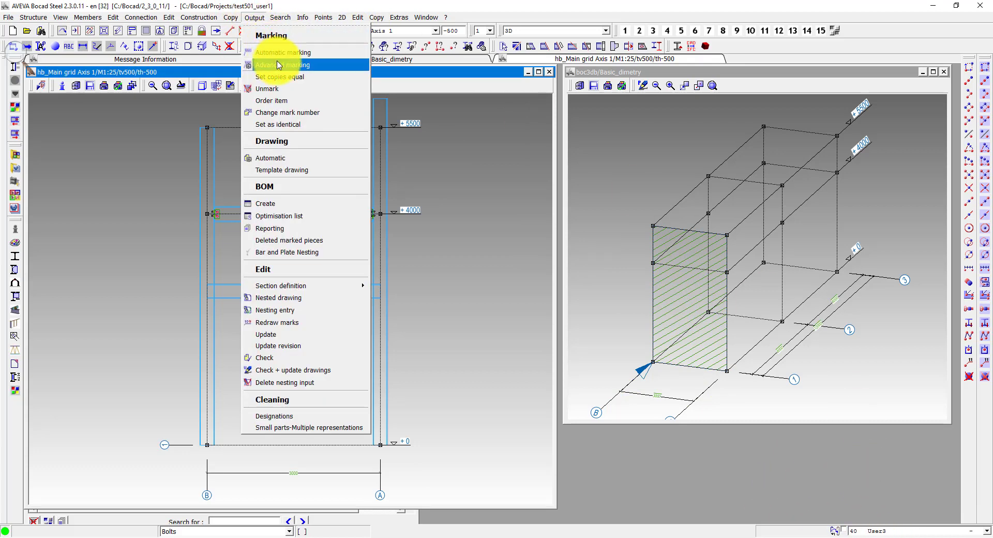
left_click(279, 65)
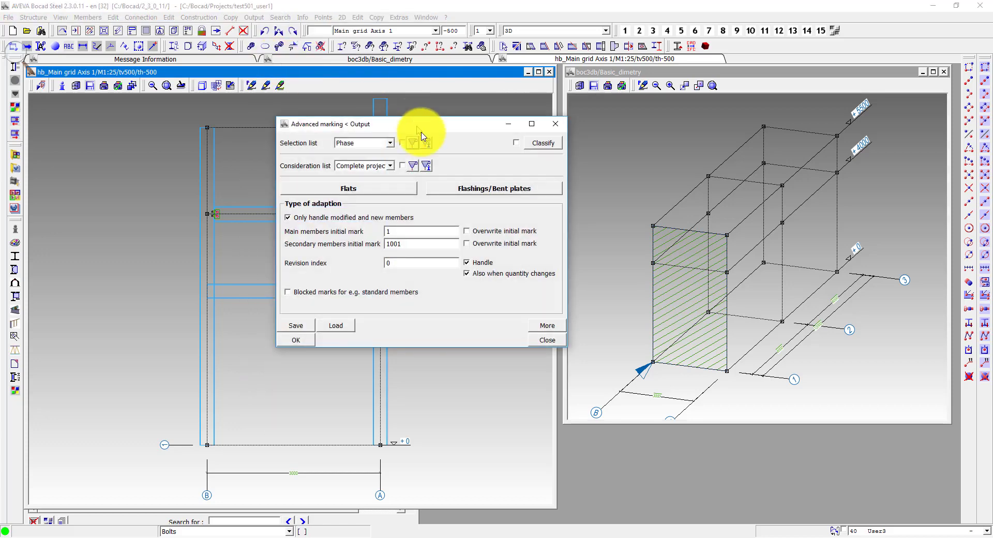
left_click(364, 143)
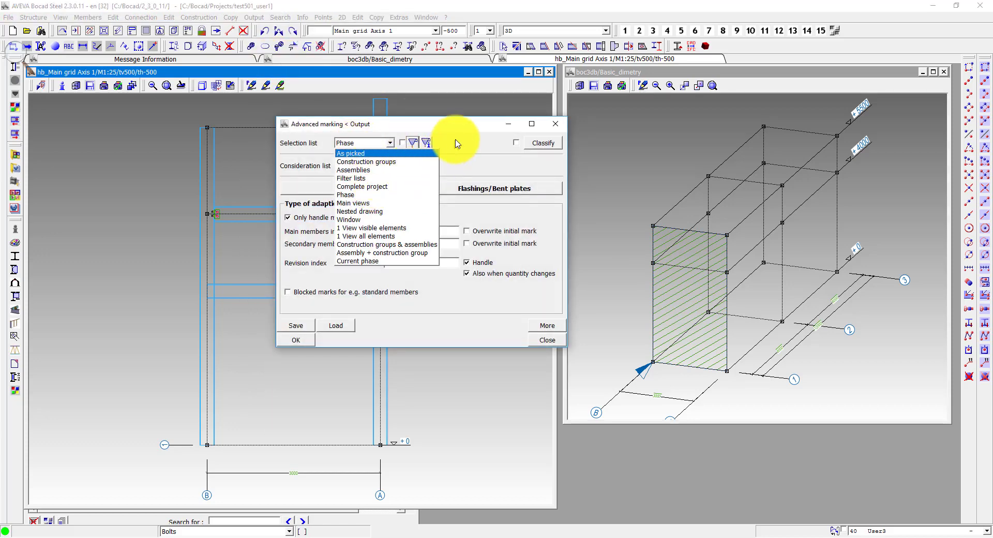
left_click(418, 187)
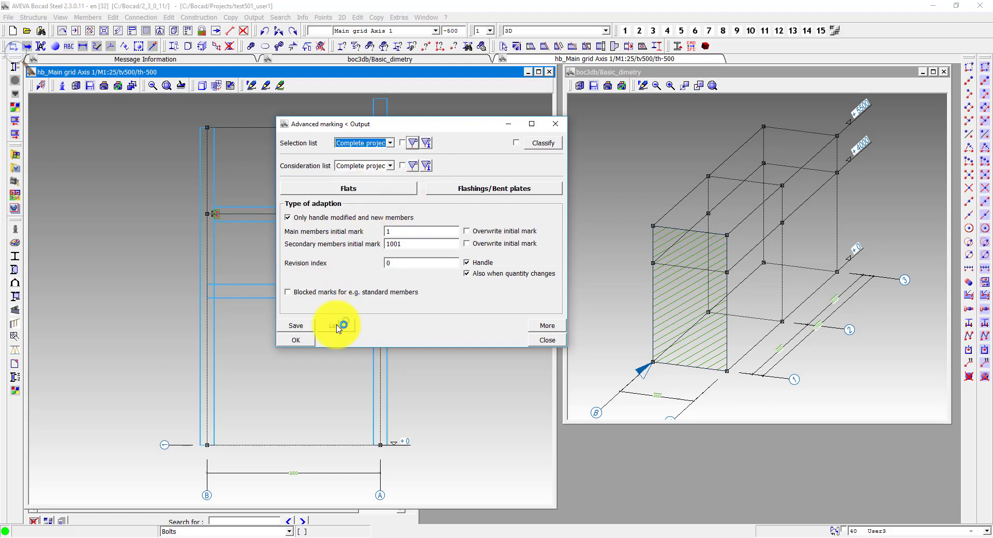
left_click(299, 340)
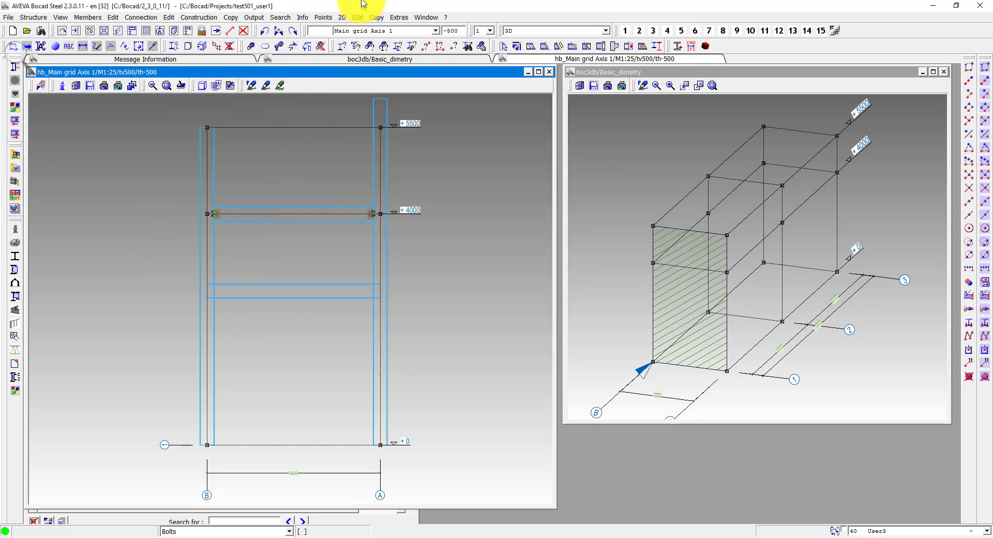
Check marking details for two members, one showing mark 1003, one mark 1
left_click(303, 17)
left_click(321, 53)
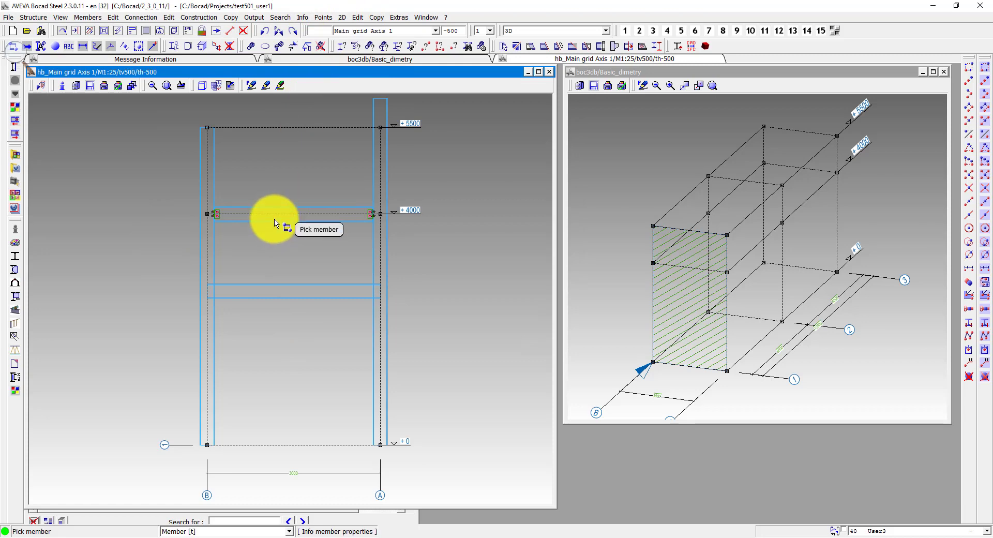
left_click(272, 216)
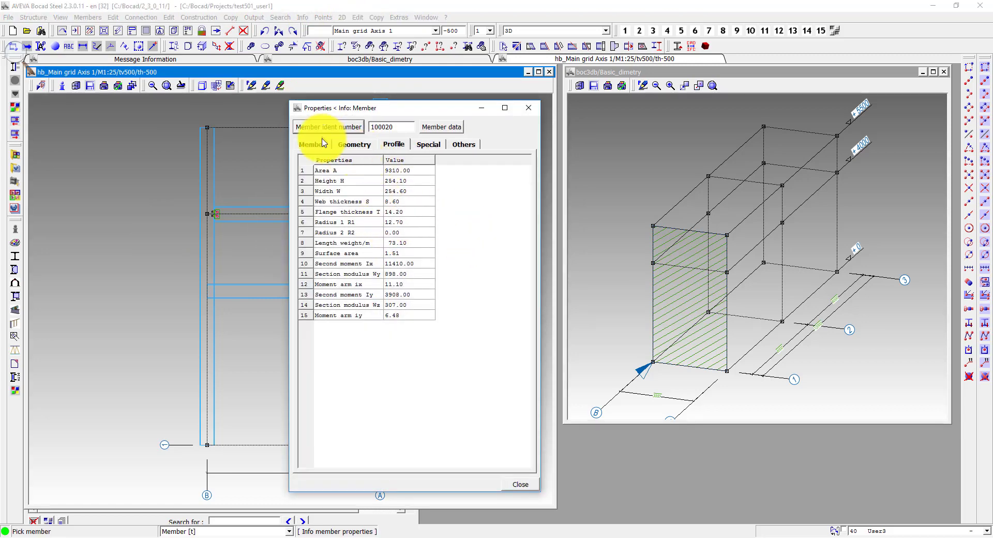
left_click(313, 145)
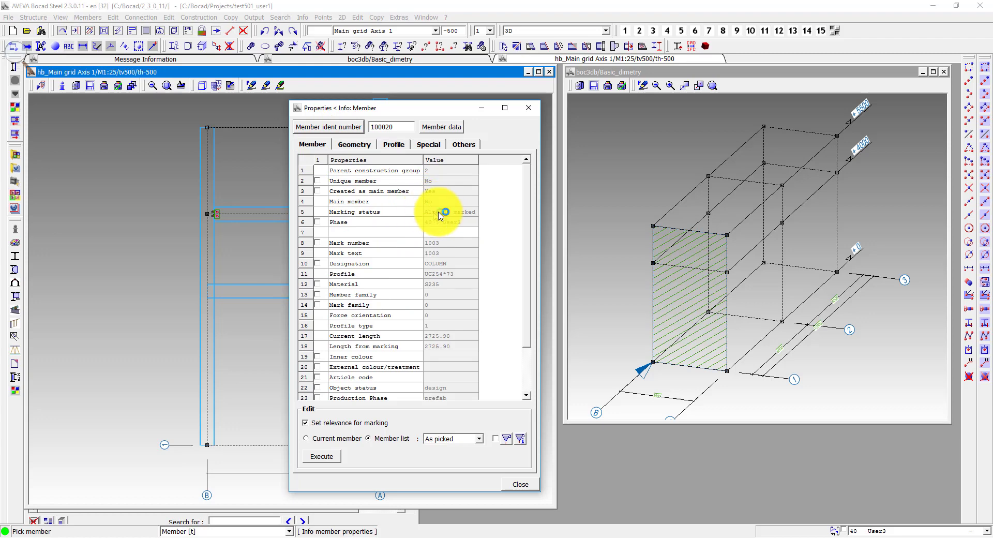
left_click(528, 108)
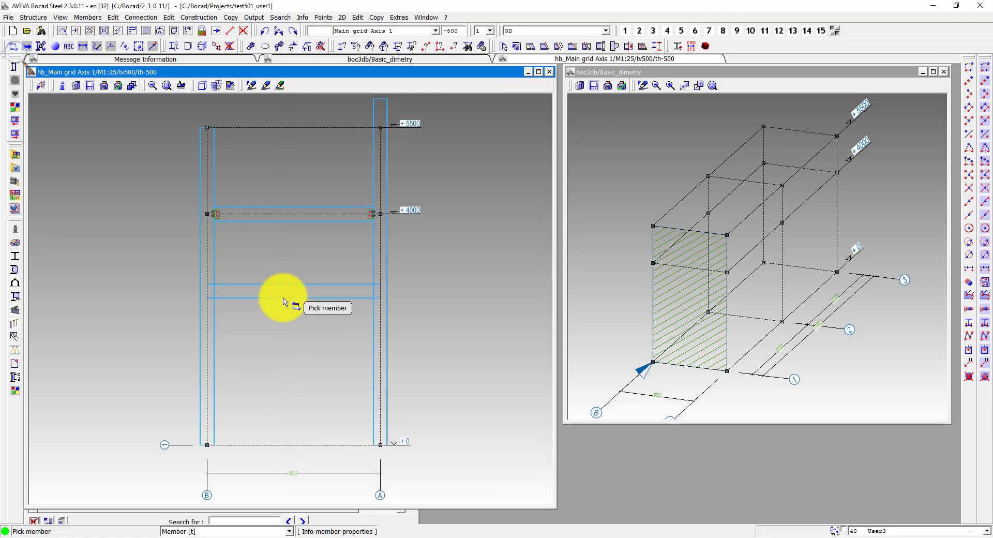
left_click(282, 290)
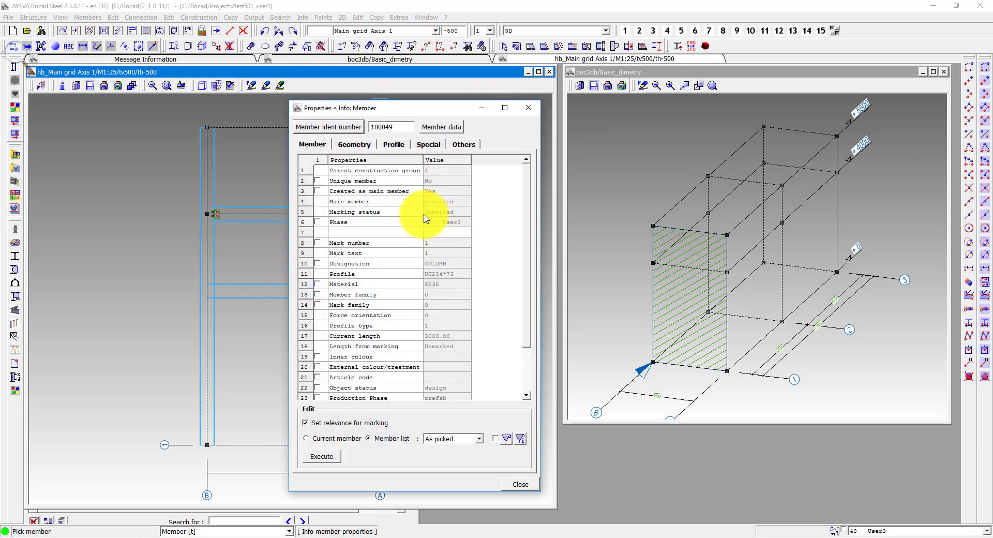